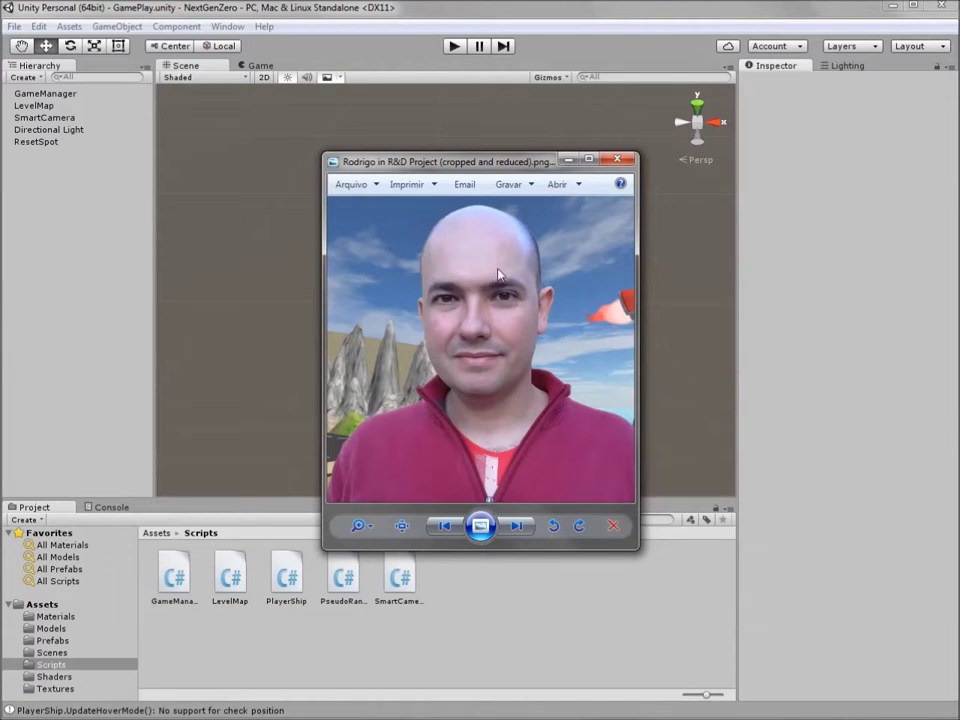
Minimize the Photo Viewer window to reveal the Unity GamePlay scene.
{"action": "left_click_drag", "start_coordinate": [471, 164], "coordinate": [453, 151]}
{"action": "left_click", "coordinate": [549, 148]}
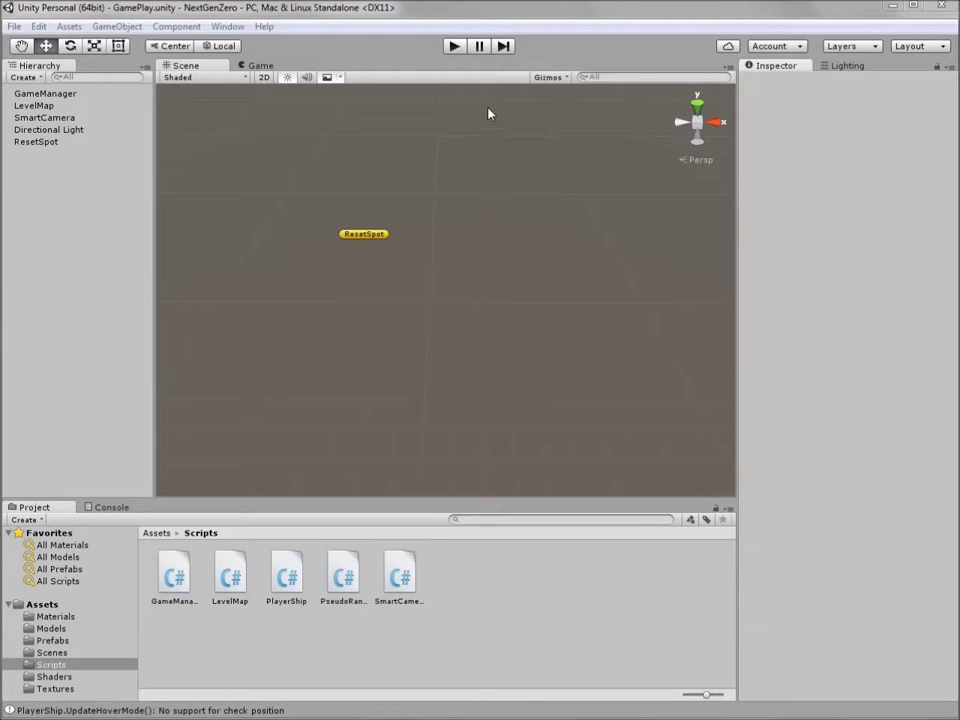
Play and pause the game to generate the level, then view the whole map from Top view.
{"action": "left_click", "coordinate": [455, 47]}
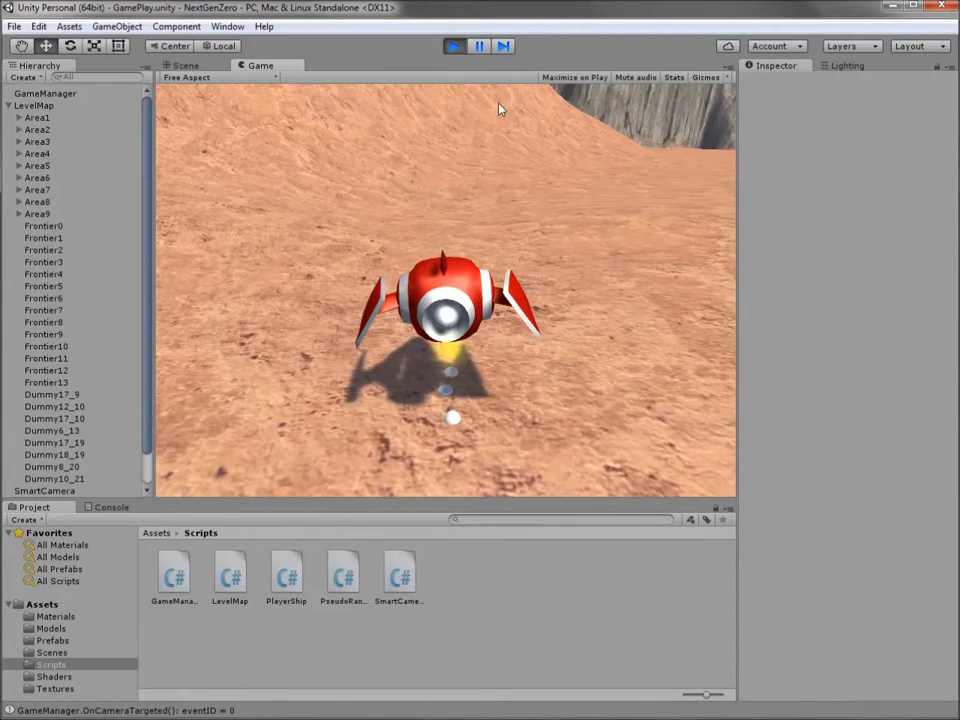
{"action": "left_click", "coordinate": [479, 47]}
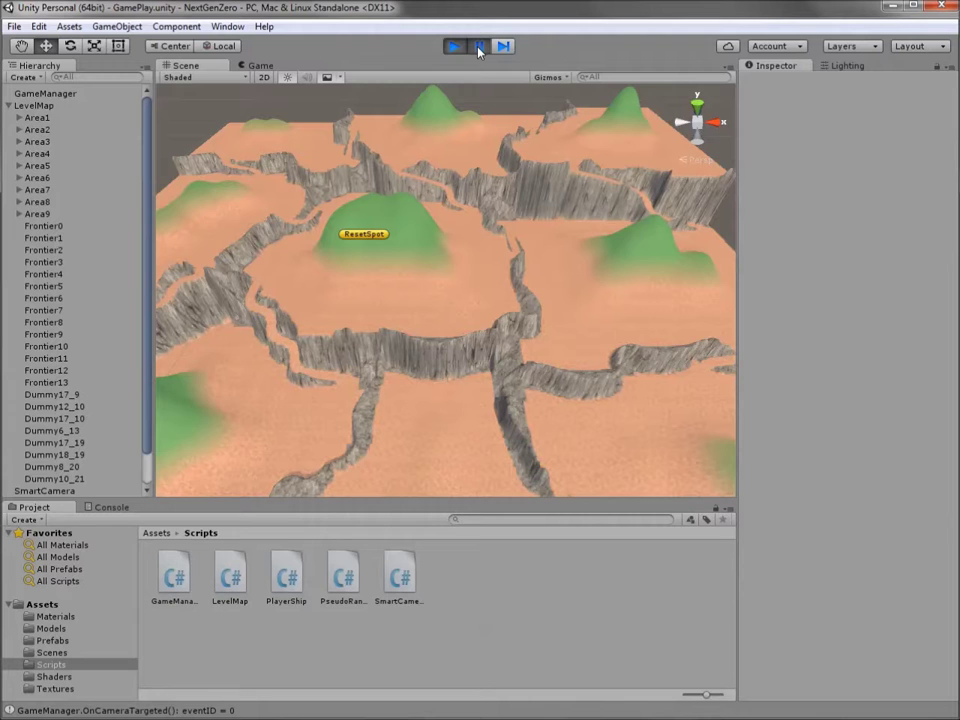
{"action": "scroll", "coordinate": [489, 294], "scroll_direction": "down", "scroll_amount": 5}
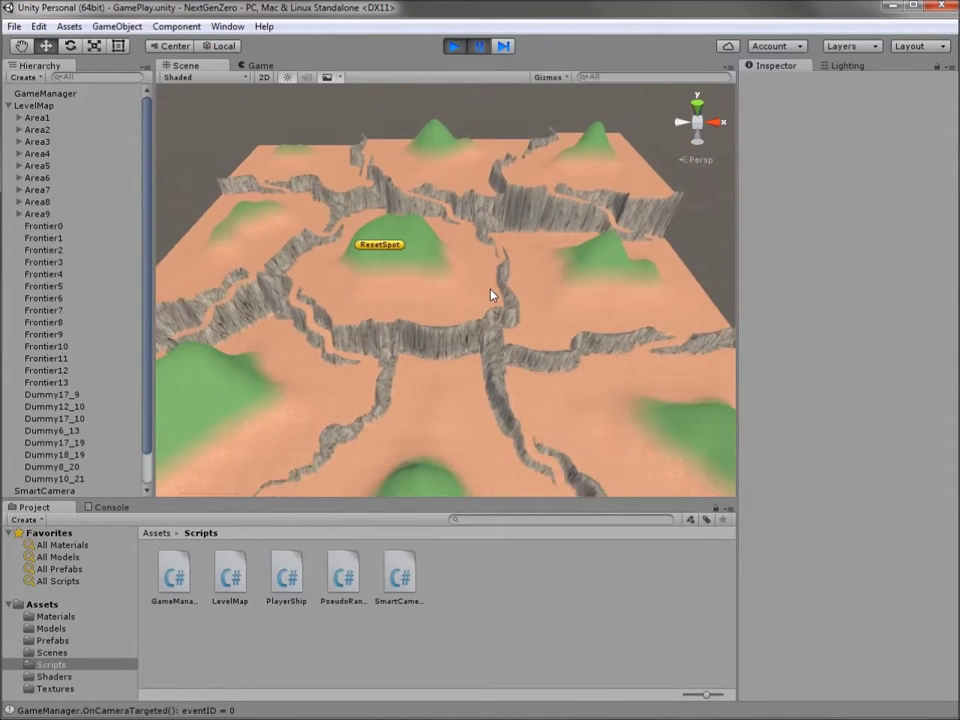
{"action": "scroll", "coordinate": [502, 275], "scroll_direction": "down", "scroll_amount": 2}
{"action": "scroll", "coordinate": [505, 270], "scroll_direction": "down", "scroll_amount": 3}
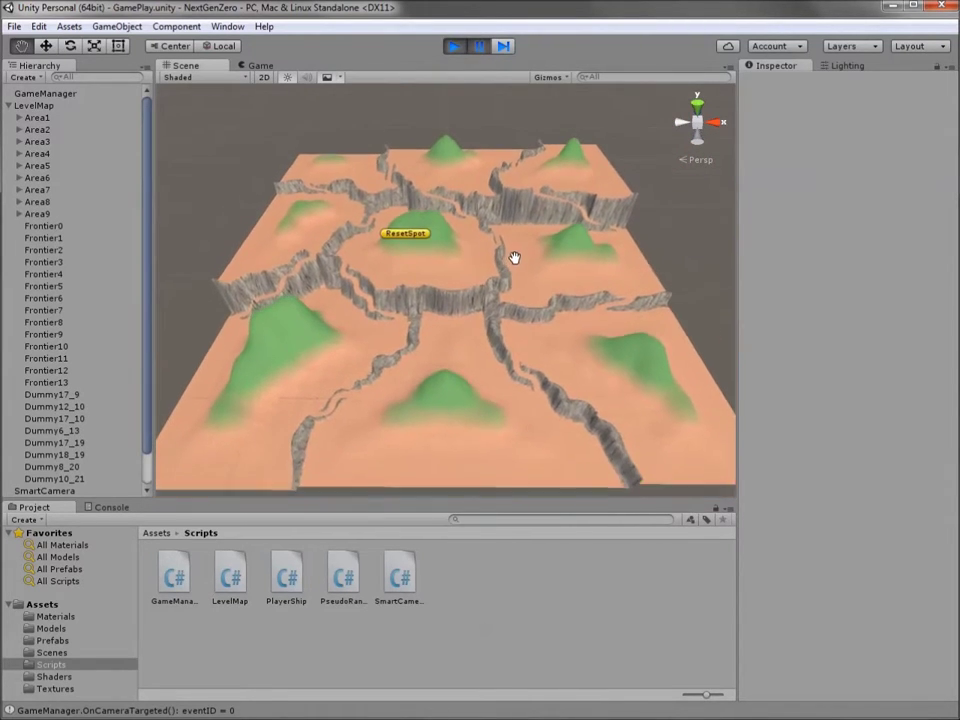
{"action": "left_click", "coordinate": [697, 103]}
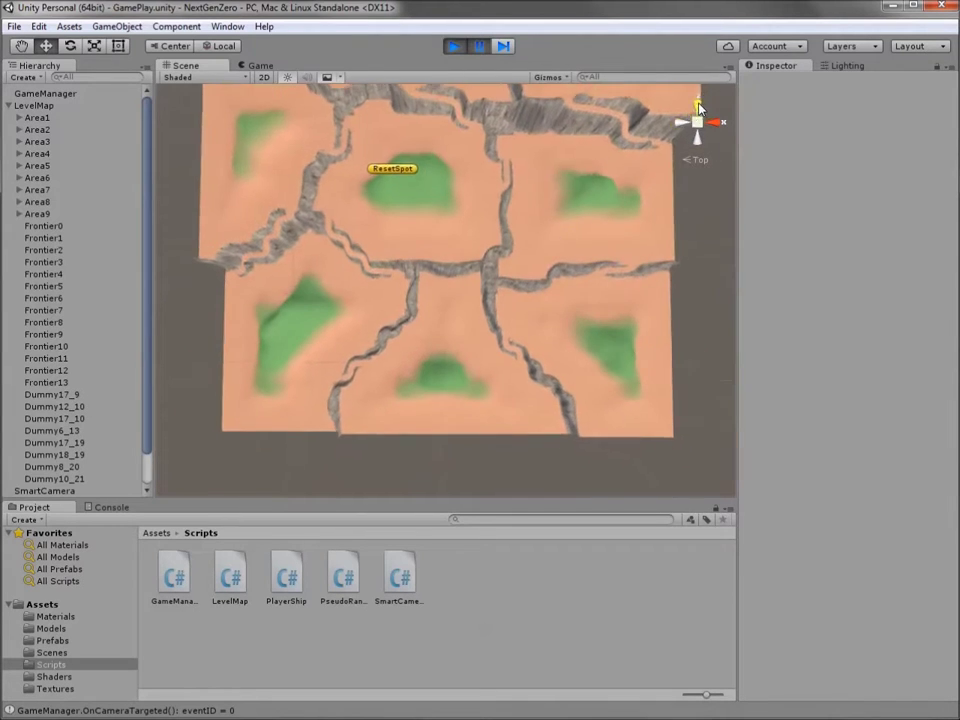
{"action": "scroll", "coordinate": [540, 204], "scroll_direction": "down", "scroll_amount": 4}
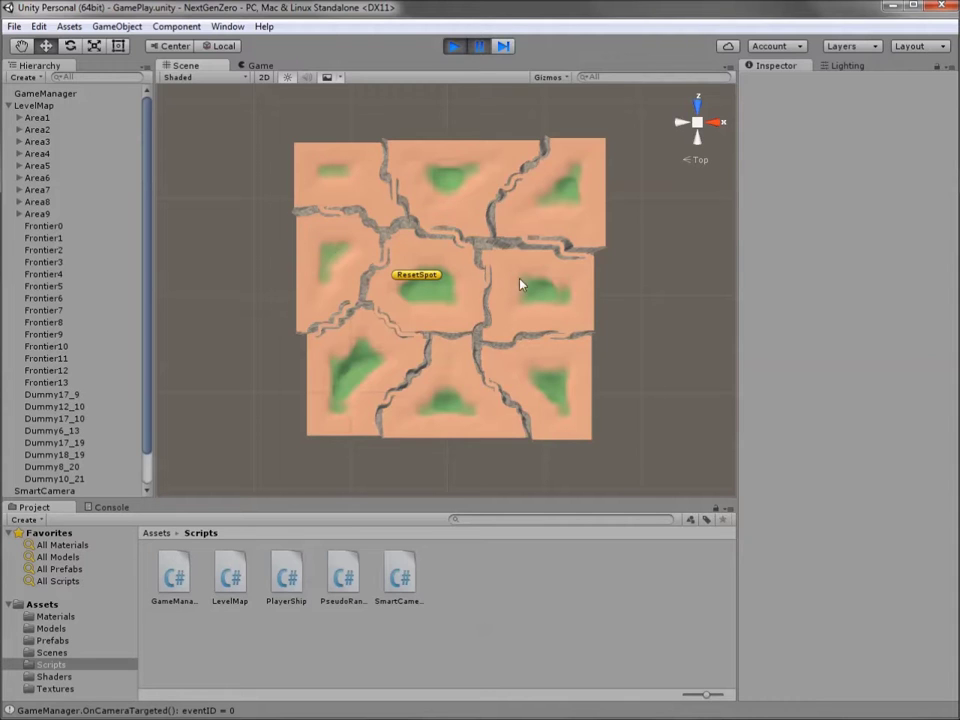
Fill the top-left rectangle, the square and the upper-right diamond with red.
{"action": "key", "text": "alt+Tab"}
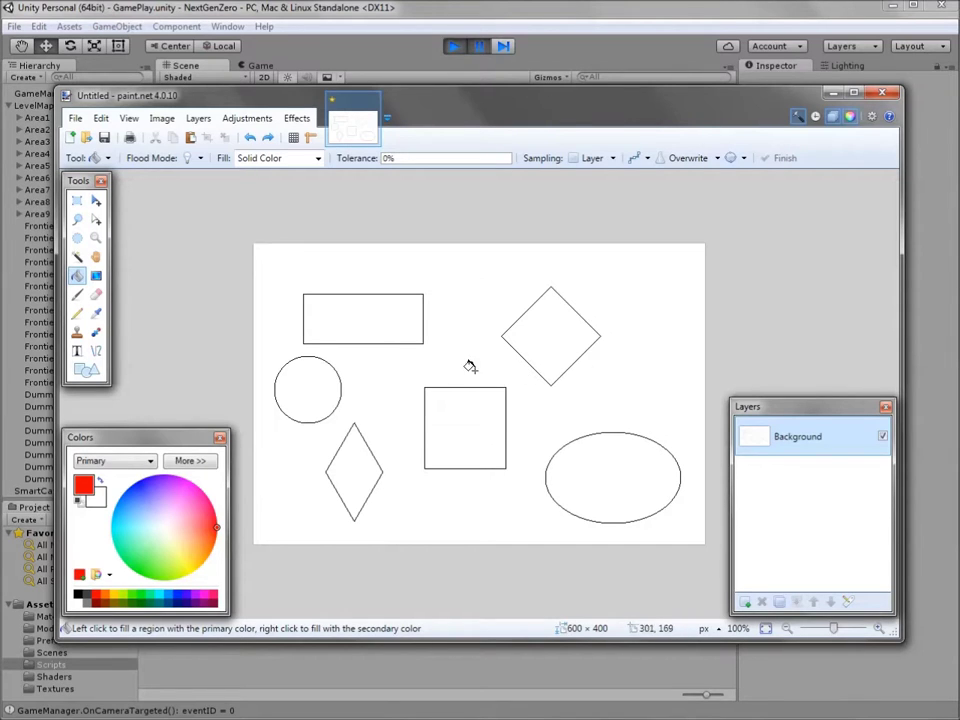
{"action": "left_click", "coordinate": [357, 320]}
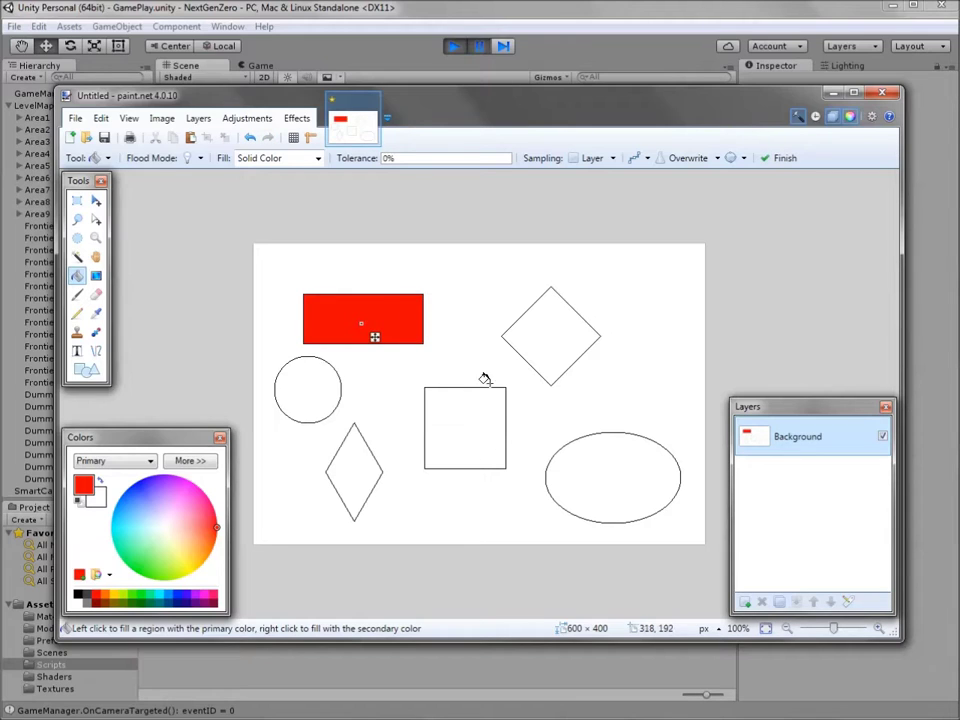
{"action": "left_click", "coordinate": [468, 432]}
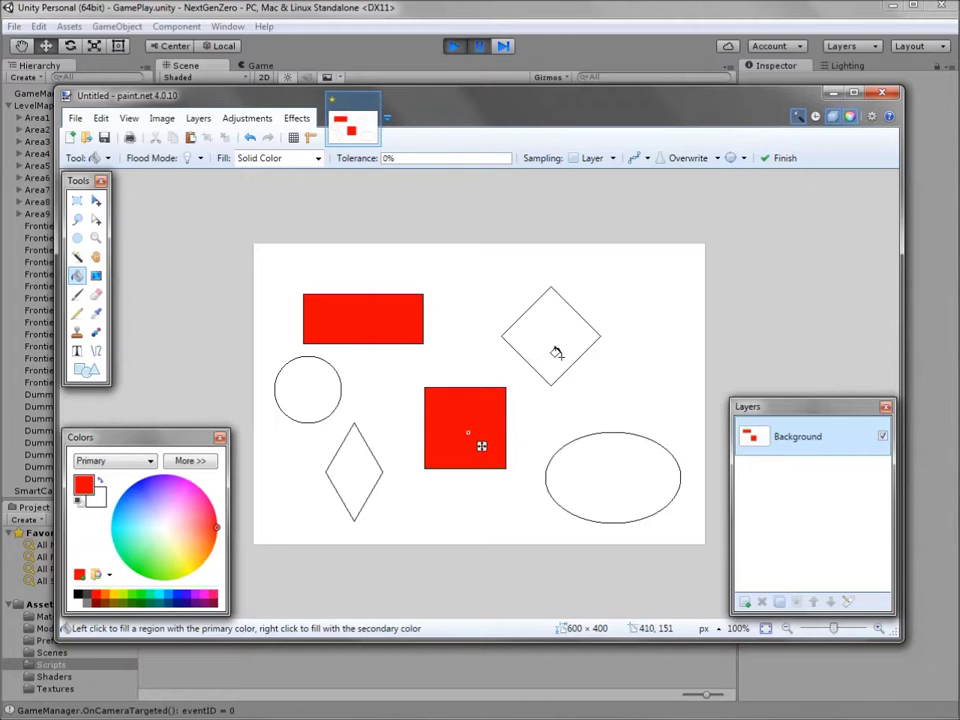
{"action": "left_click", "coordinate": [547, 330]}
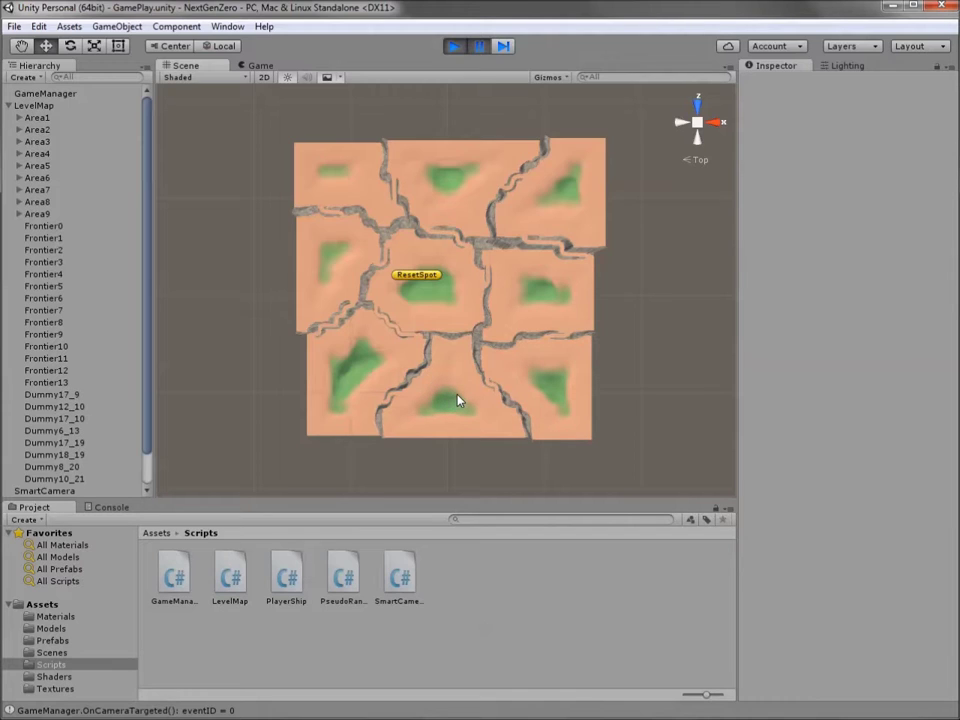
Zoom in and pan around the central ResetSpot area and its surrounding rocky canyon frontiers.
{"action": "scroll", "coordinate": [491, 416], "scroll_direction": "up", "scroll_amount": 3}
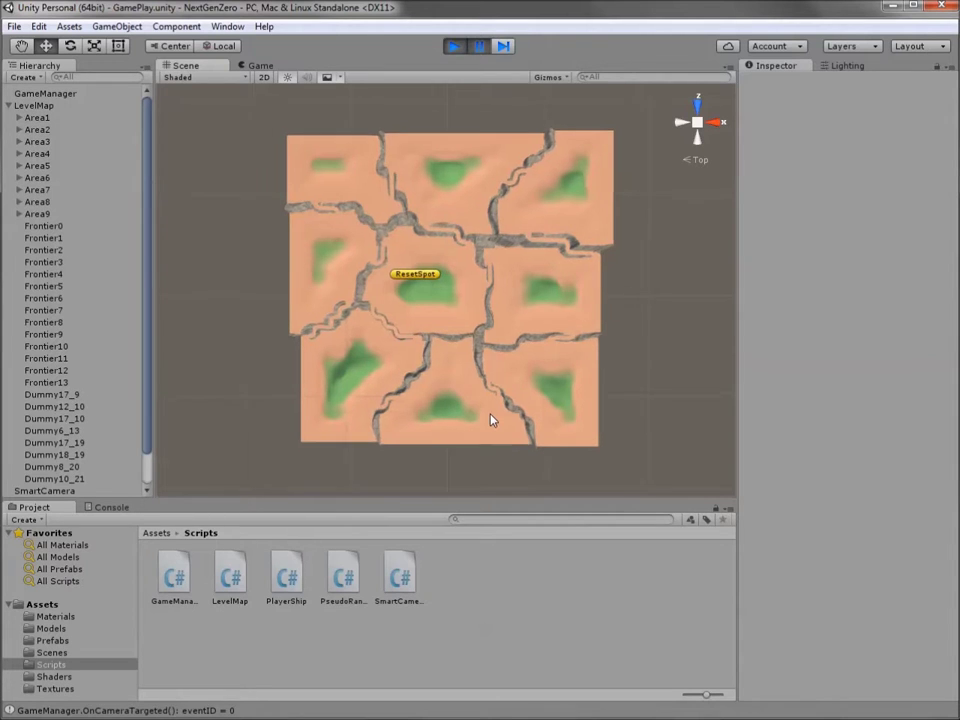
{"action": "scroll", "coordinate": [493, 410], "scroll_direction": "up", "scroll_amount": 2}
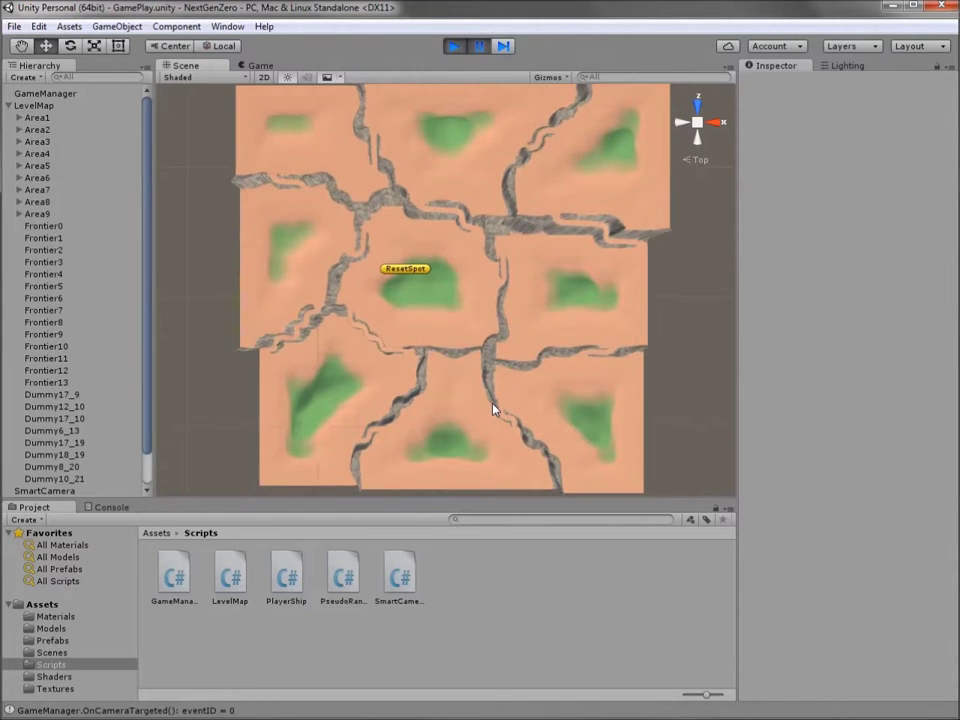
{"action": "middle_click_drag", "start_coordinate": [485, 385], "coordinate": [518, 335]}
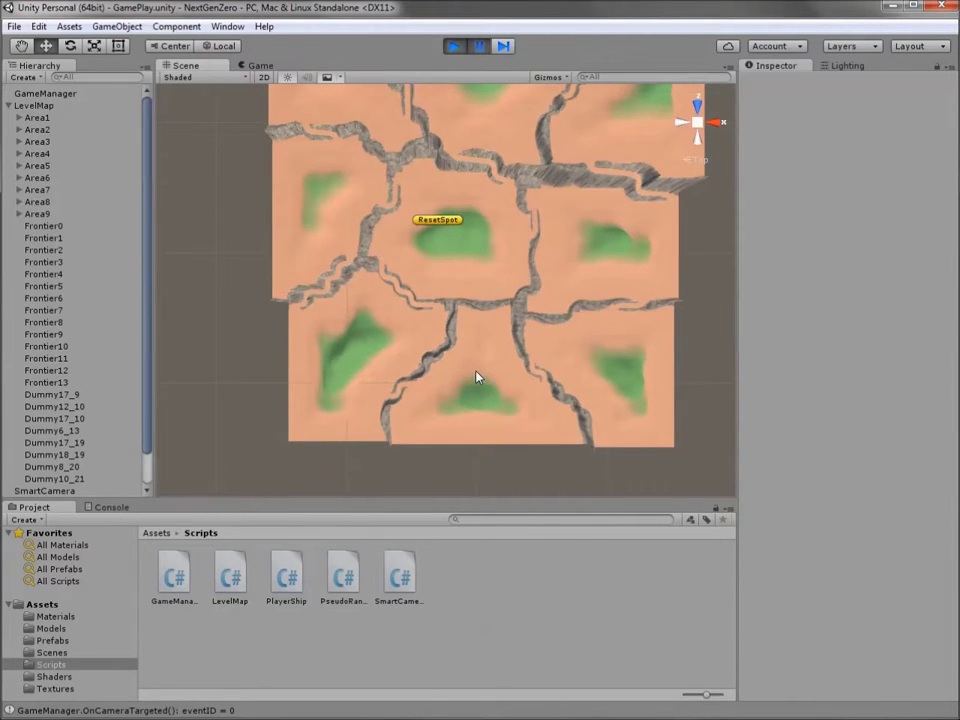
{"action": "scroll", "coordinate": [478, 387], "scroll_direction": "up", "scroll_amount": 1}
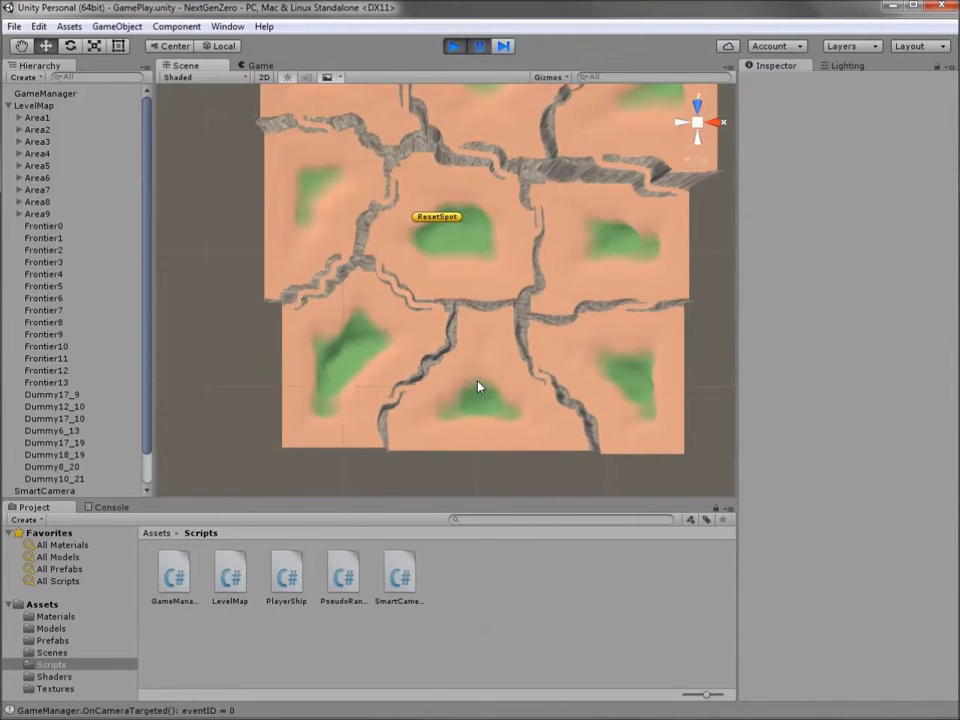
{"action": "scroll", "coordinate": [478, 387], "scroll_direction": "up", "scroll_amount": 2}
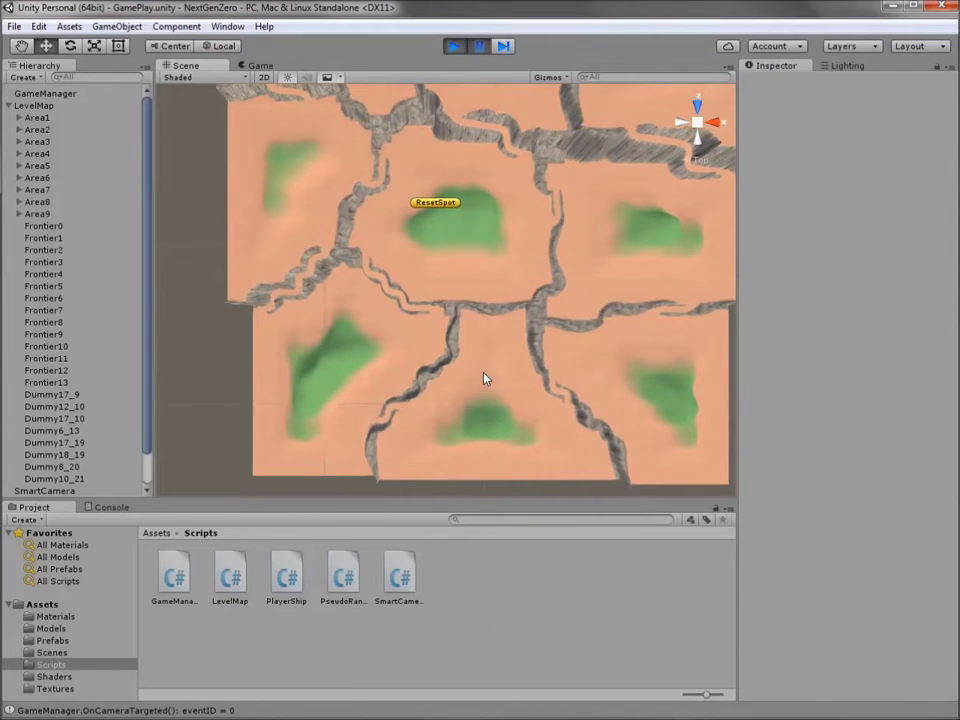
{"action": "middle_click_drag", "start_coordinate": [512, 276], "coordinate": [520, 340]}
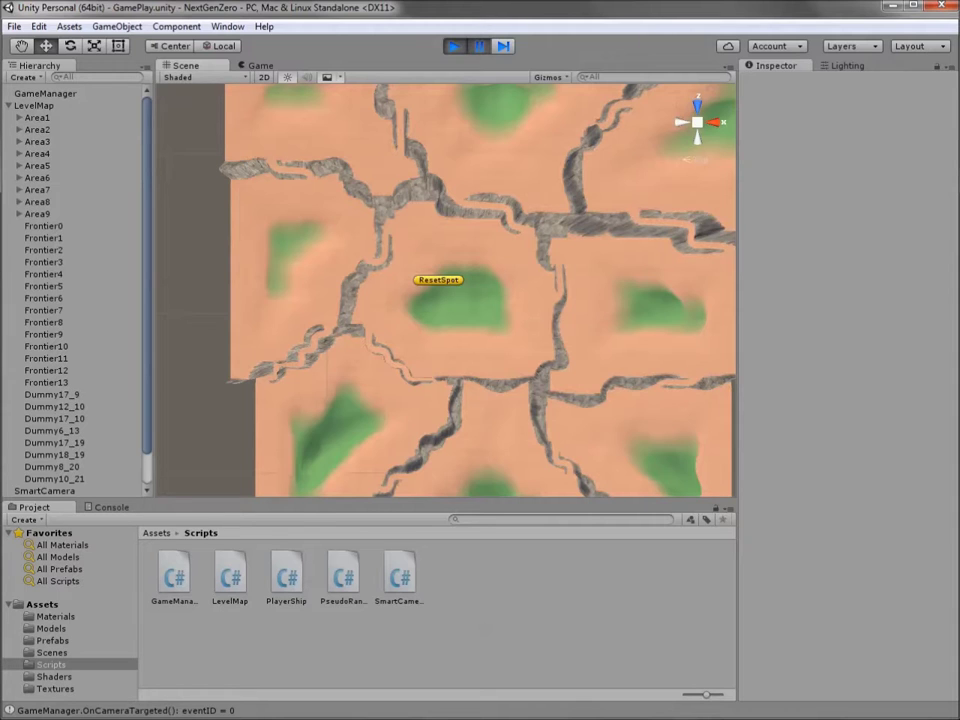
{"action": "key", "text": "alt+Tab"}
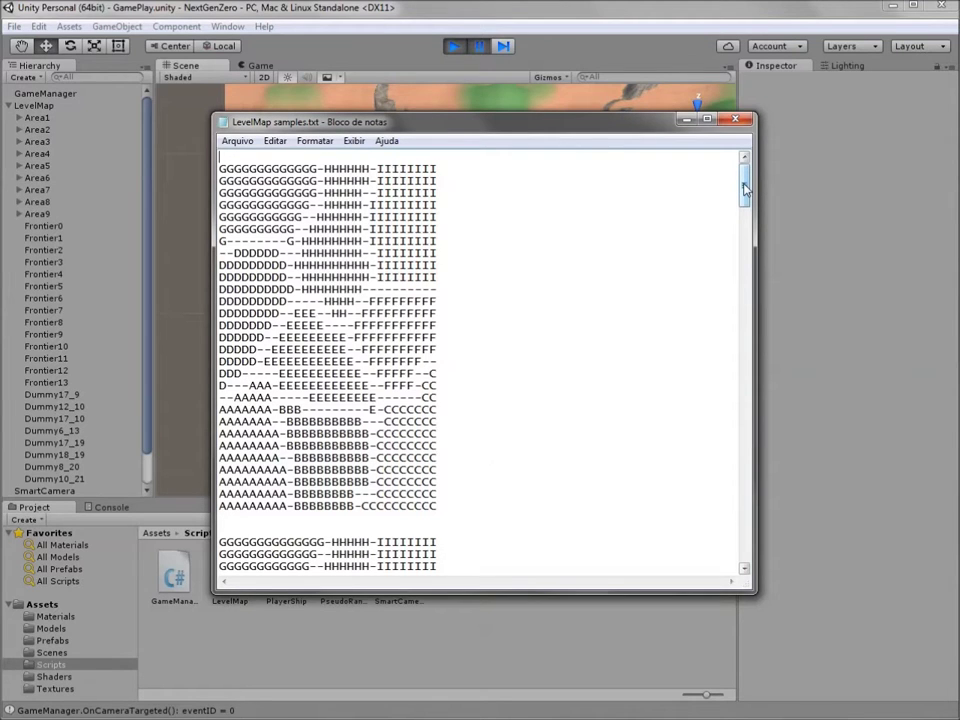
{"action": "left_click_drag", "start_coordinate": [745, 190], "coordinate": [759, 299]}
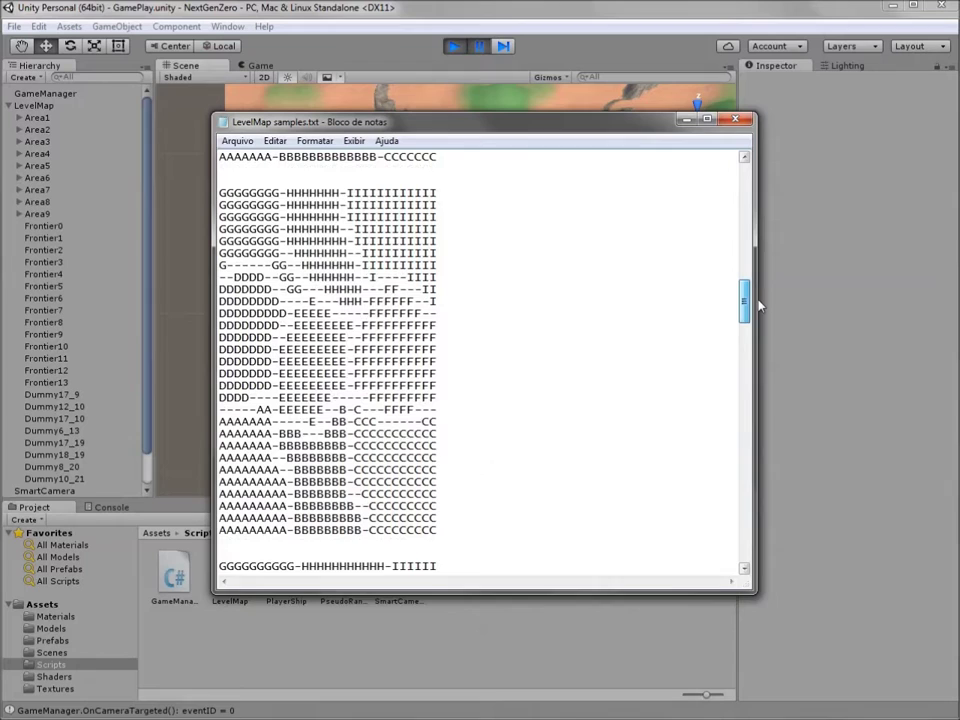
{"action": "left_click", "coordinate": [687, 120]}
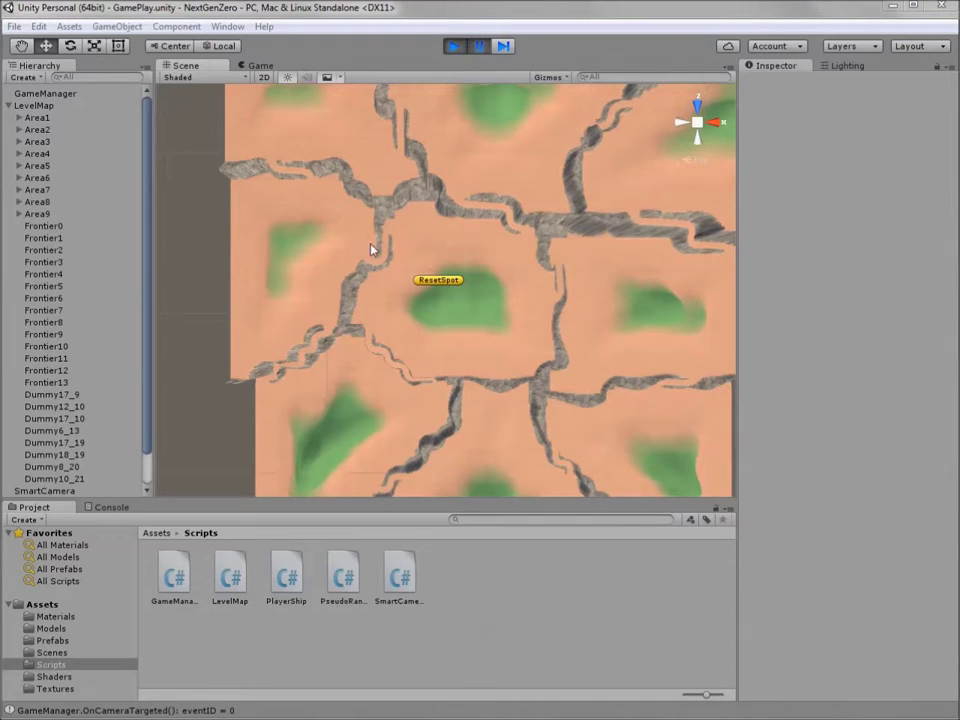
Select Area2 under LevelMap and frame it in a tilted view.
{"action": "left_click", "coordinate": [35, 106]}
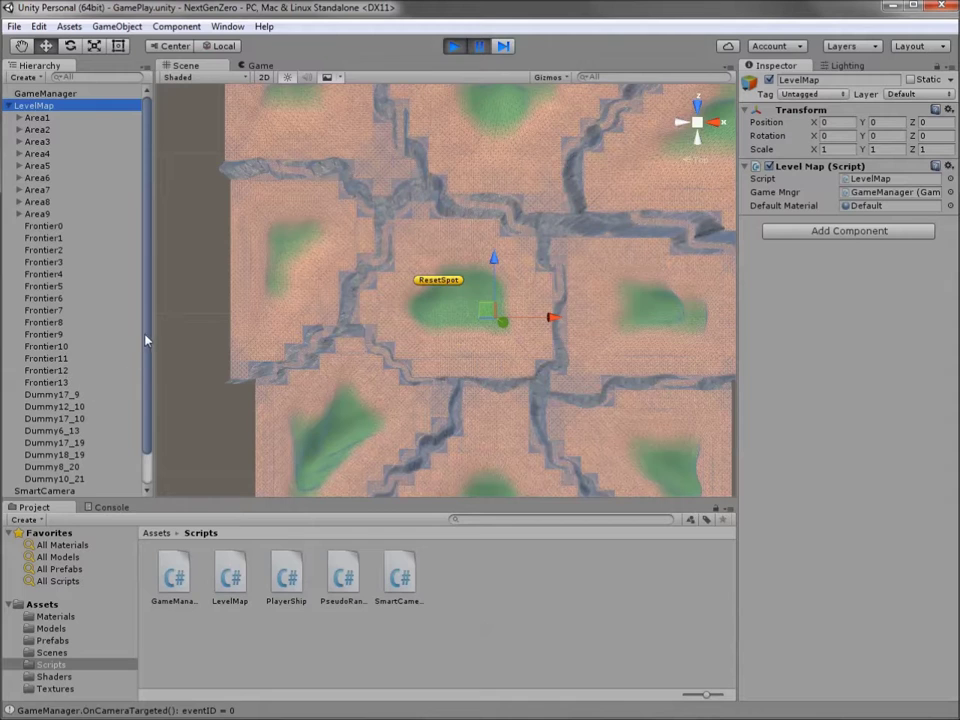
{"action": "left_click_drag", "start_coordinate": [145, 341], "coordinate": [148, 381]}
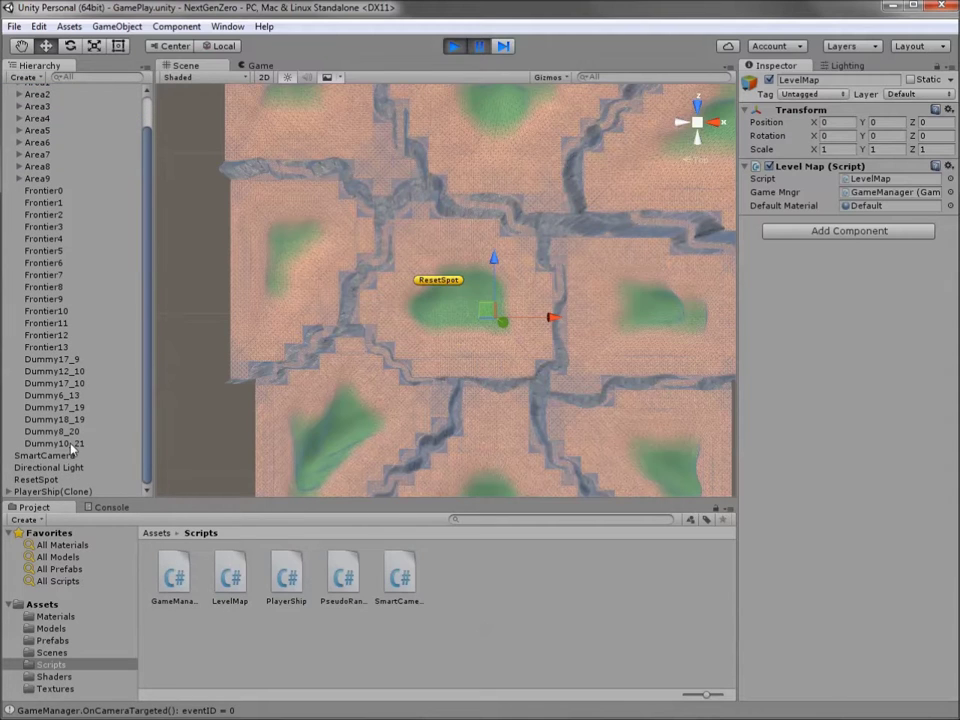
{"action": "left_click", "coordinate": [186, 410]}
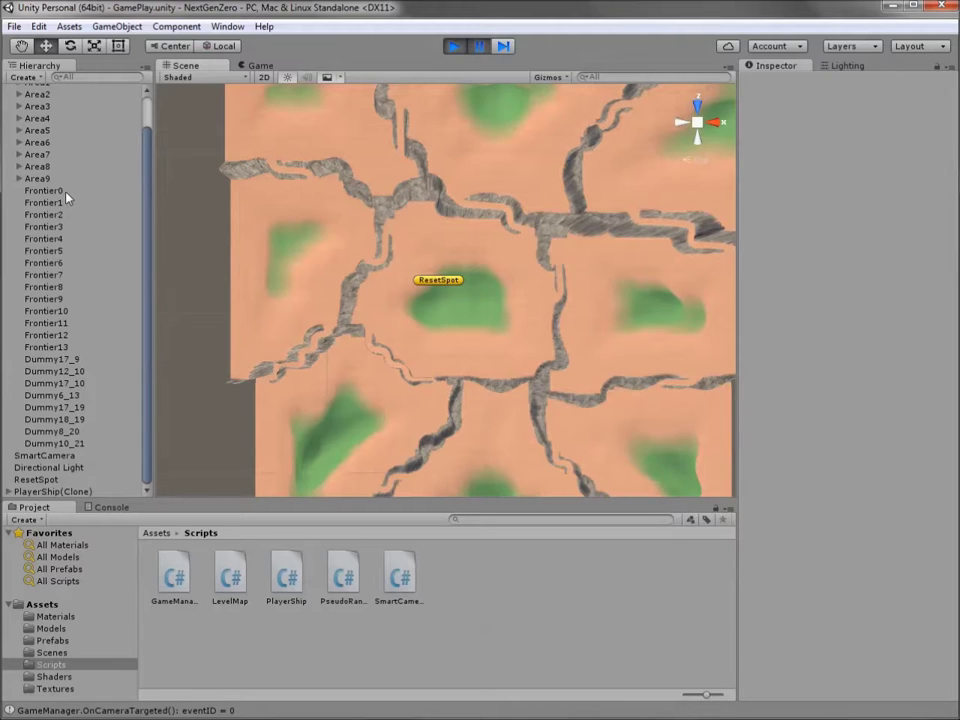
{"action": "left_click", "coordinate": [37, 94]}
{"action": "left_click_drag", "start_coordinate": [515, 362], "coordinate": [549, 292], "text": "alt"}
{"action": "key", "text": "f"}
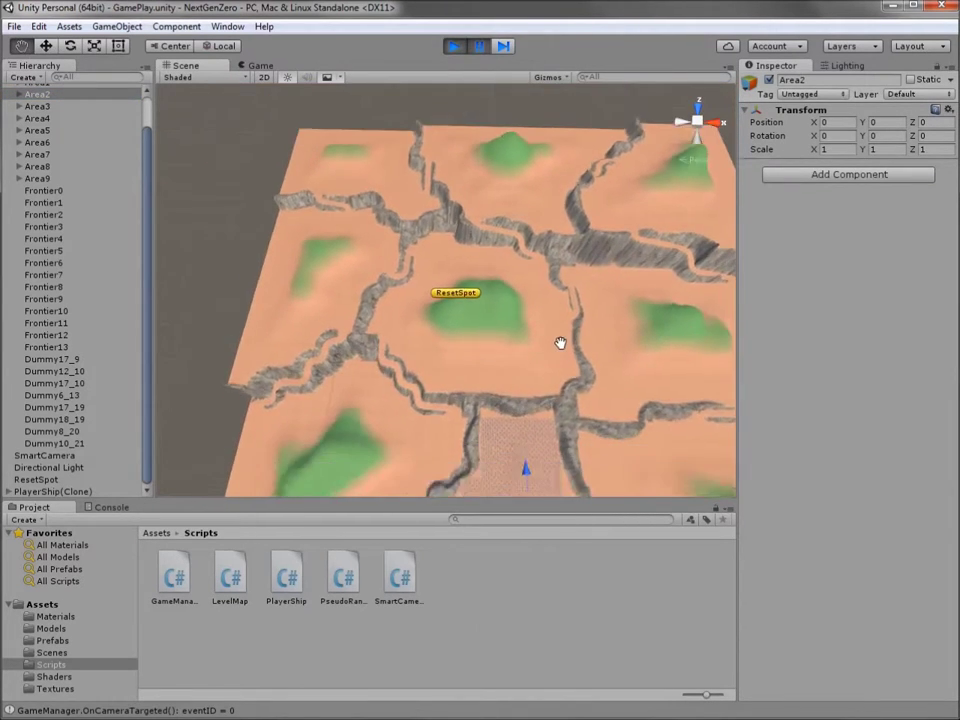
{"action": "scroll", "coordinate": [476, 279], "scroll_direction": "down", "scroll_amount": 3}
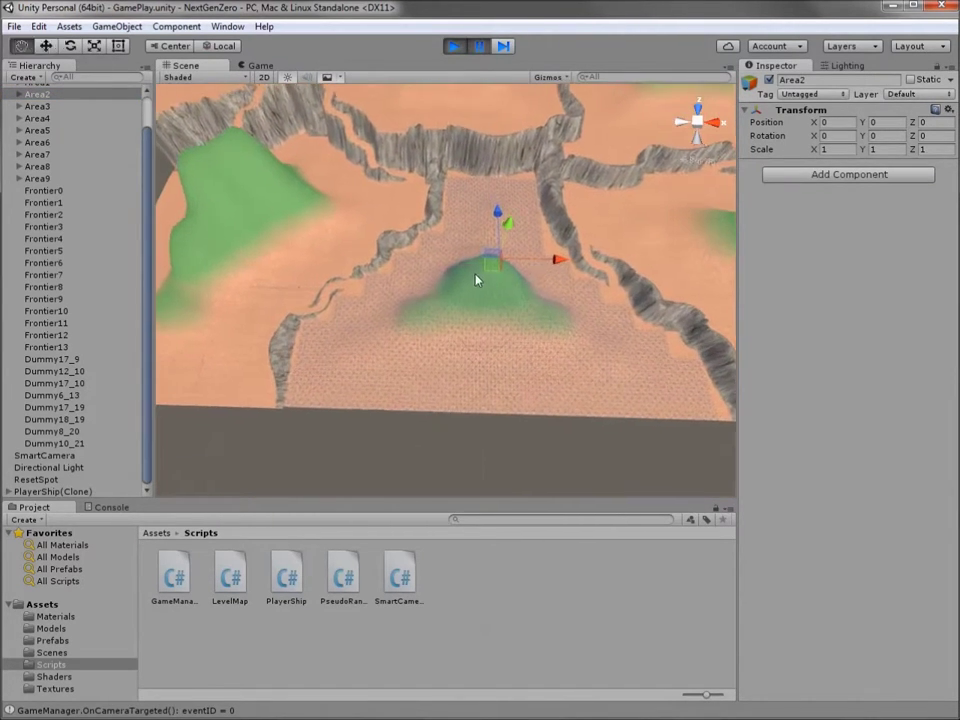
{"action": "left_click_drag", "start_coordinate": [149, 158], "coordinate": [154, 103]}
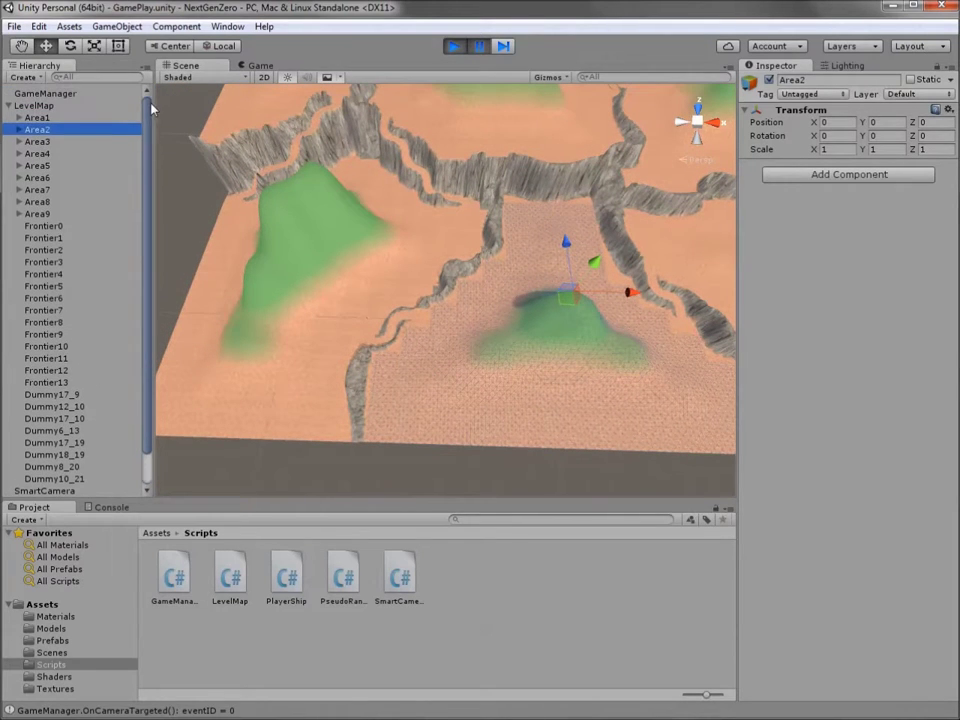
Select Frontier1 and zoom in along its rocky crevice.
{"action": "left_click", "coordinate": [40, 119]}
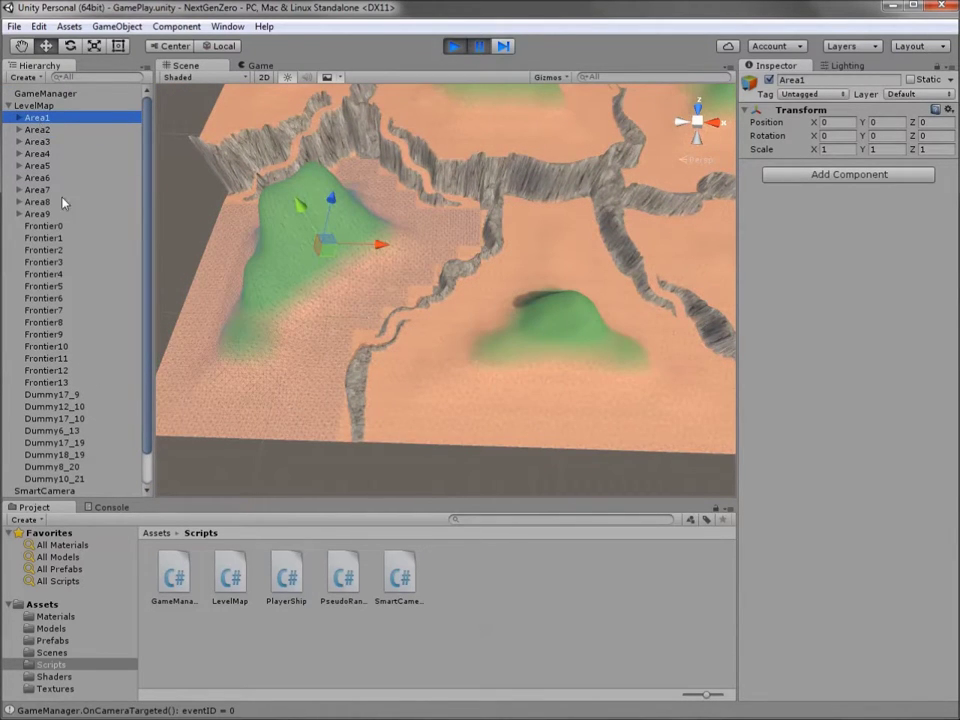
{"action": "left_click", "coordinate": [60, 227]}
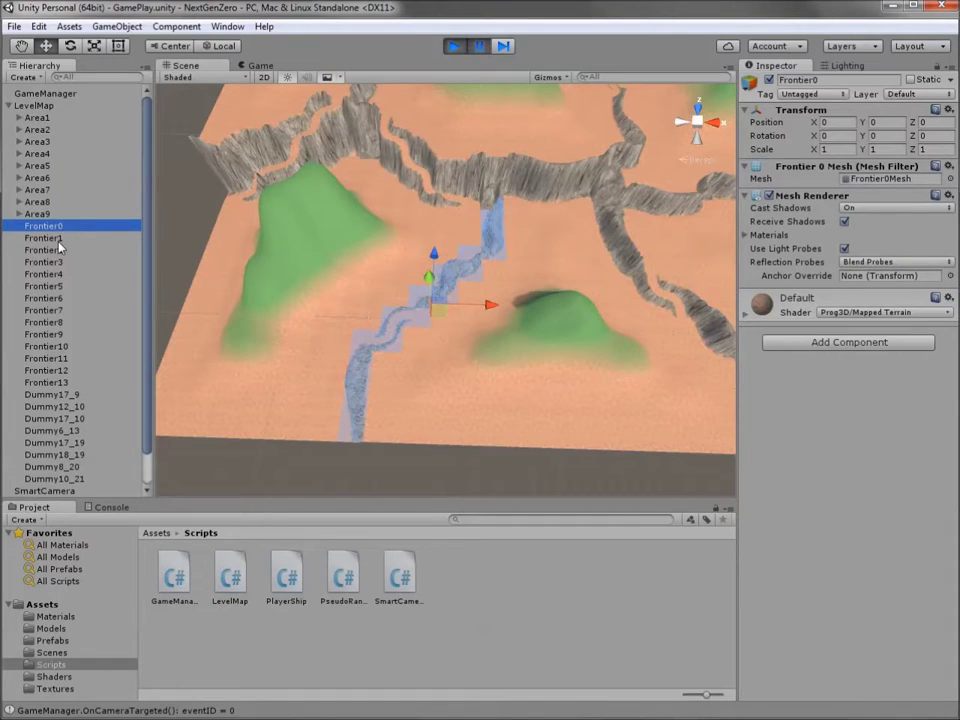
{"action": "left_click", "coordinate": [58, 240]}
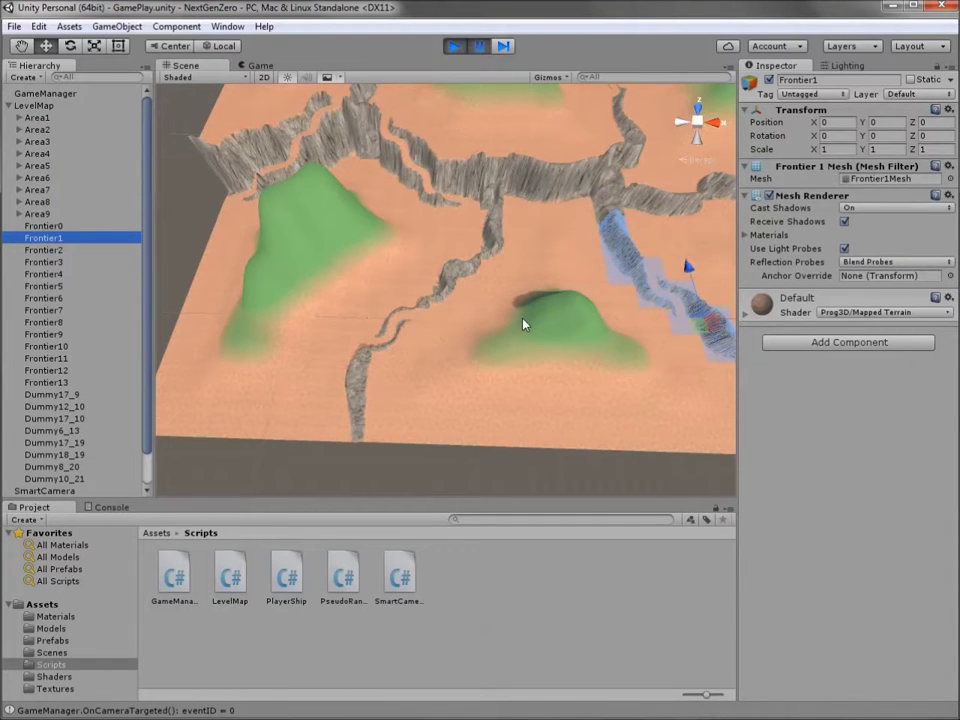
{"action": "scroll", "coordinate": [521, 354], "scroll_direction": "up", "scroll_amount": 5}
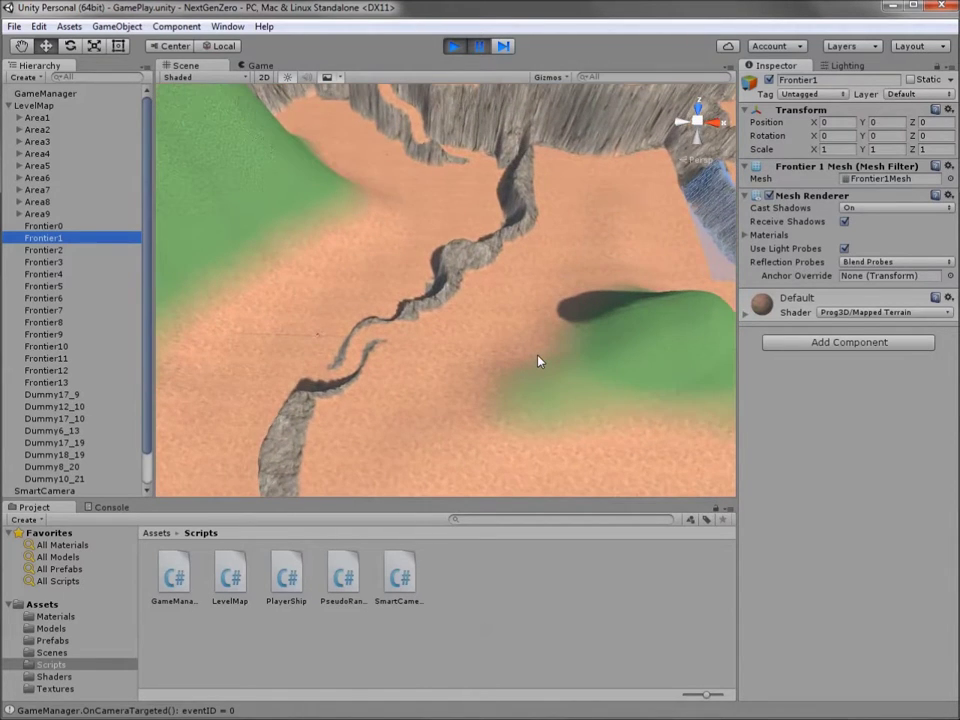
{"action": "scroll", "coordinate": [538, 361], "scroll_direction": "up", "scroll_amount": 3}
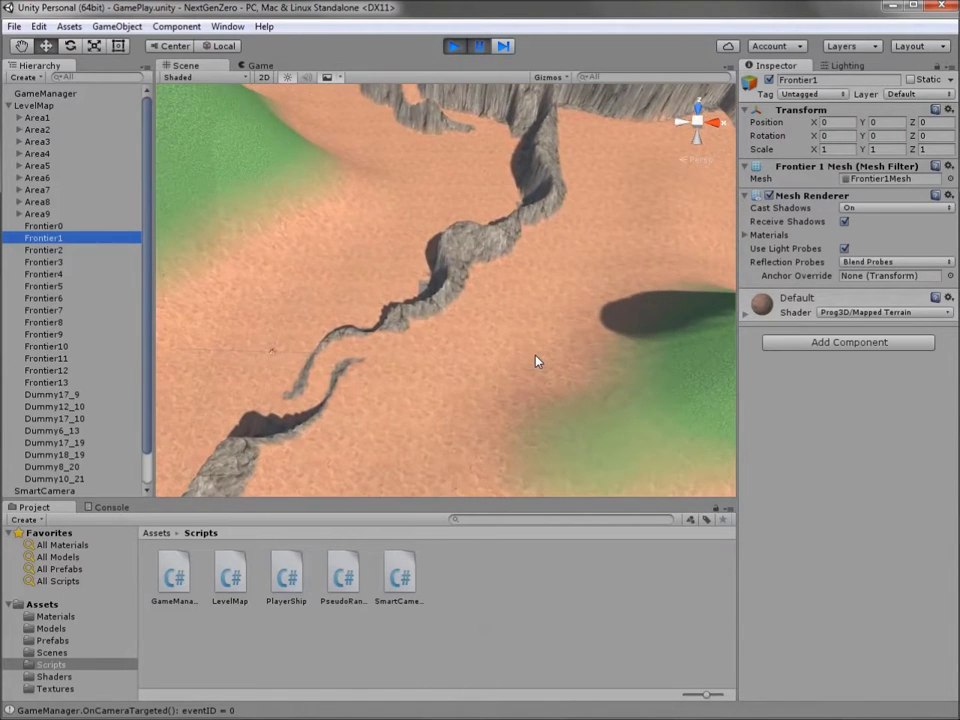
{"action": "middle_click_drag", "start_coordinate": [471, 332], "coordinate": [583, 285]}
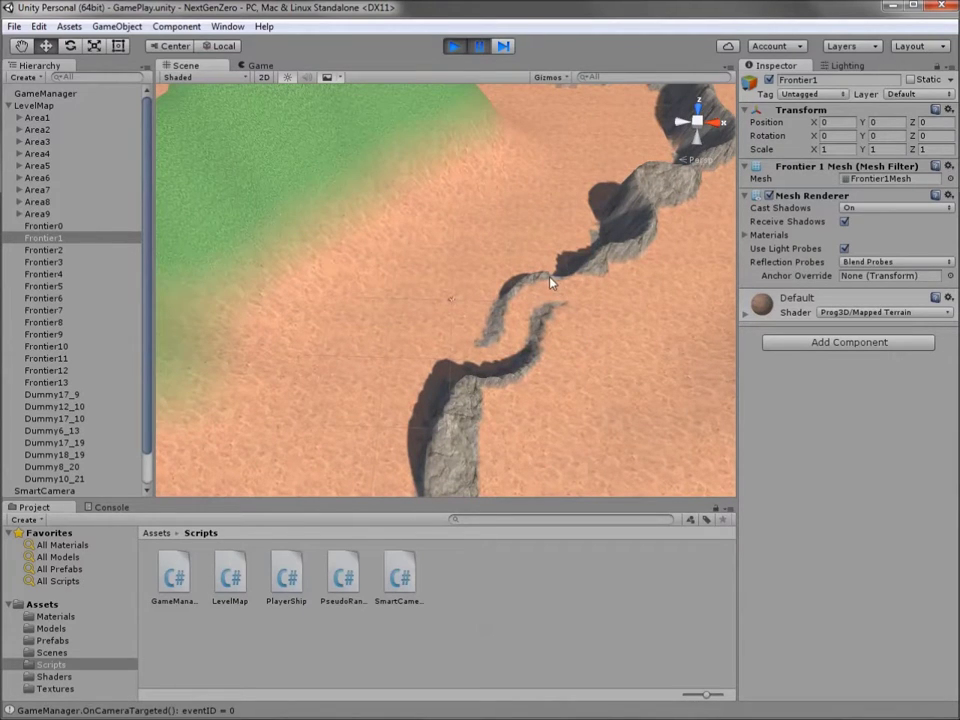
{"action": "scroll", "coordinate": [548, 312], "scroll_direction": "up", "scroll_amount": 5}
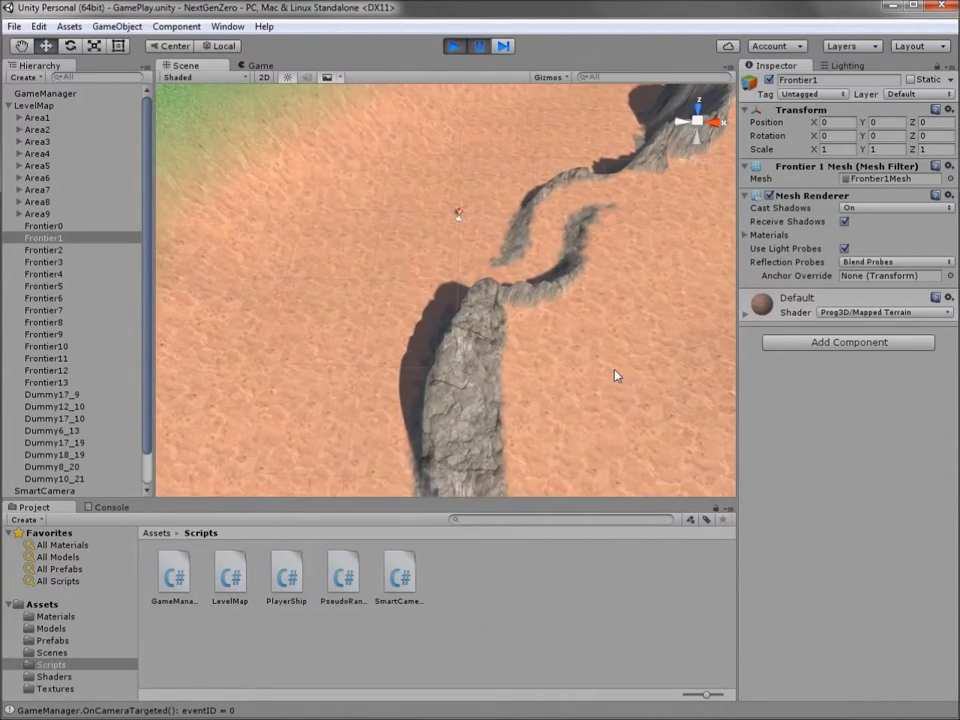
{"action": "middle_click_drag", "start_coordinate": [615, 376], "coordinate": [611, 310]}
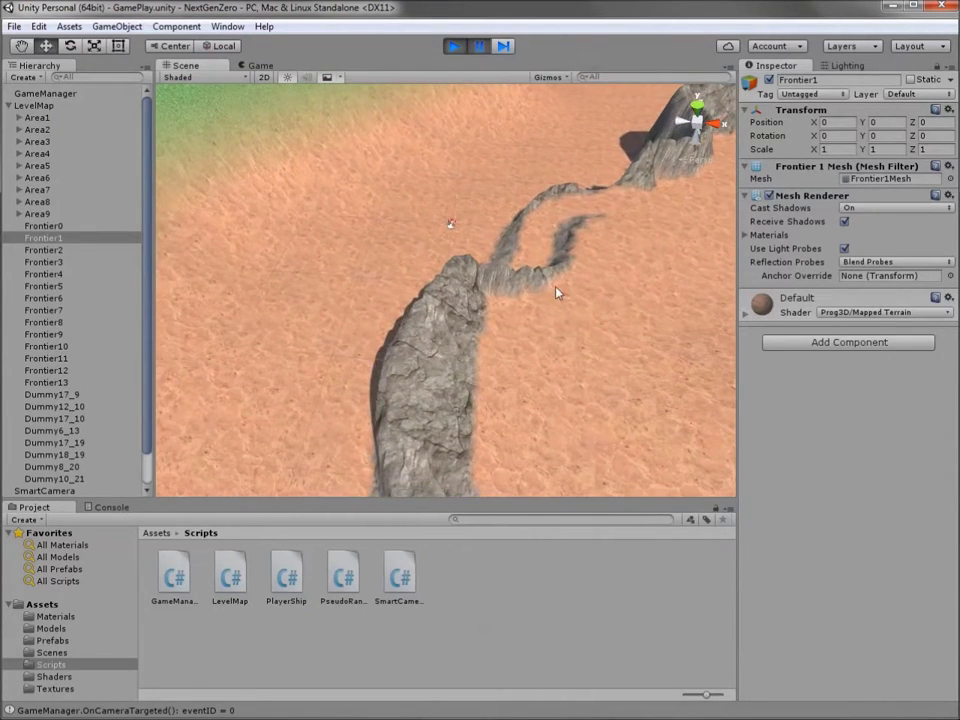
Switch the Scene to Shaded Wireframe and orbit around the canyon mesh triangles.
{"action": "left_click", "coordinate": [198, 78]}
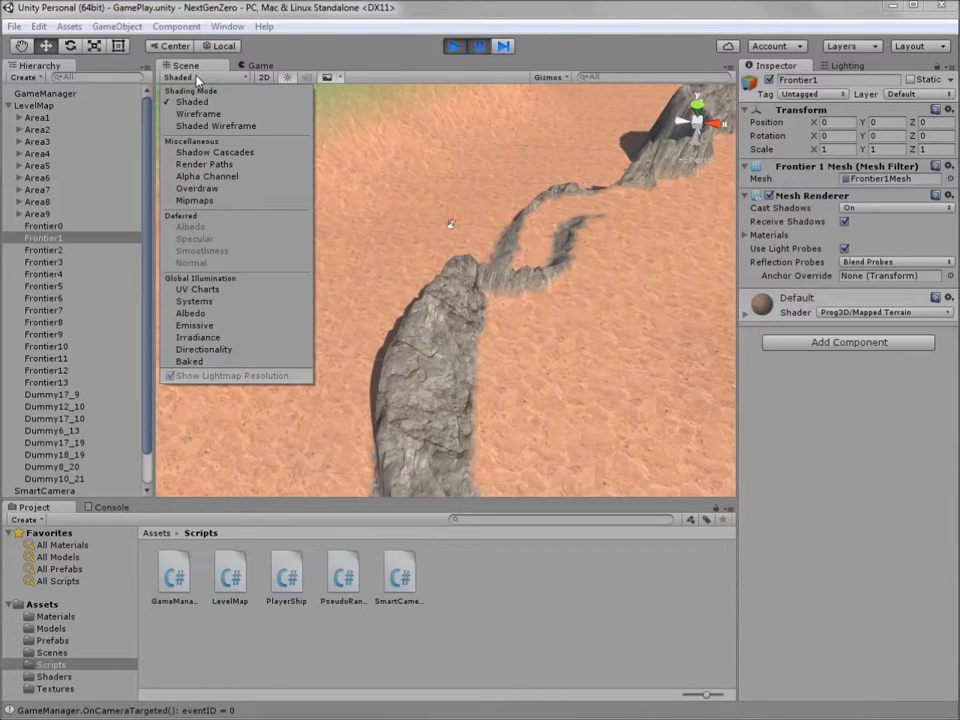
{"action": "left_click", "coordinate": [210, 126]}
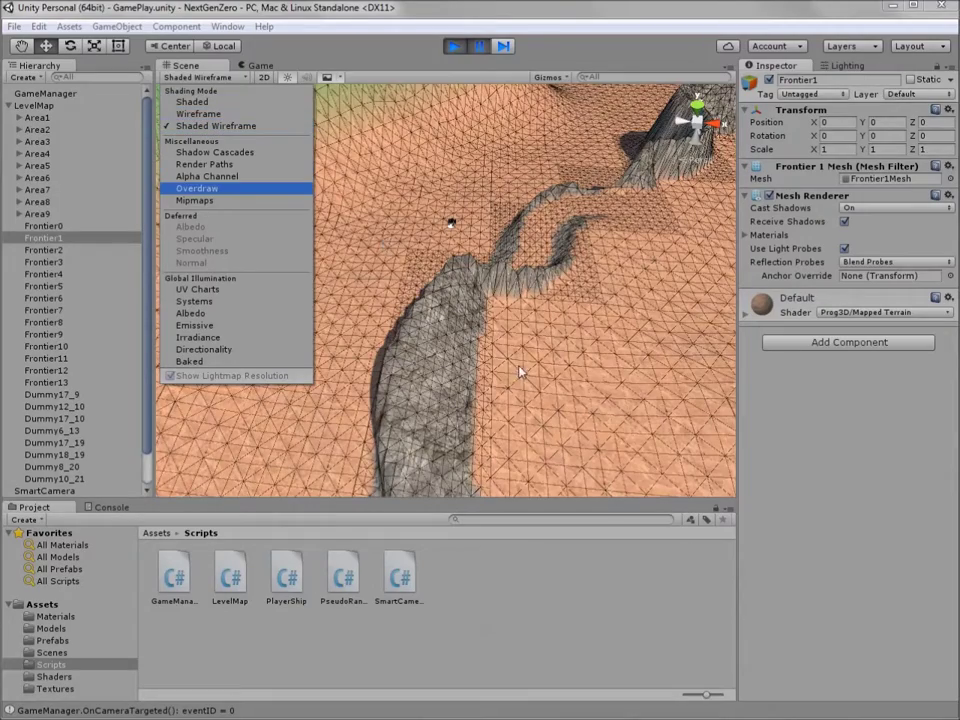
{"action": "left_click", "coordinate": [578, 412]}
{"action": "mouse_move", "coordinate": [366, 270]}
{"action": "right_mouse_down"}
{"action": "mouse_move", "coordinate": [543, 298]}
{"action": "mouse_move", "coordinate": [433, 386]}
{"action": "mouse_move", "coordinate": [544, 334]}
{"action": "mouse_move", "coordinate": [576, 360]}
{"action": "right_mouse_up"}
{"action": "scroll", "coordinate": [568, 302], "scroll_direction": "down", "scroll_amount": 8}
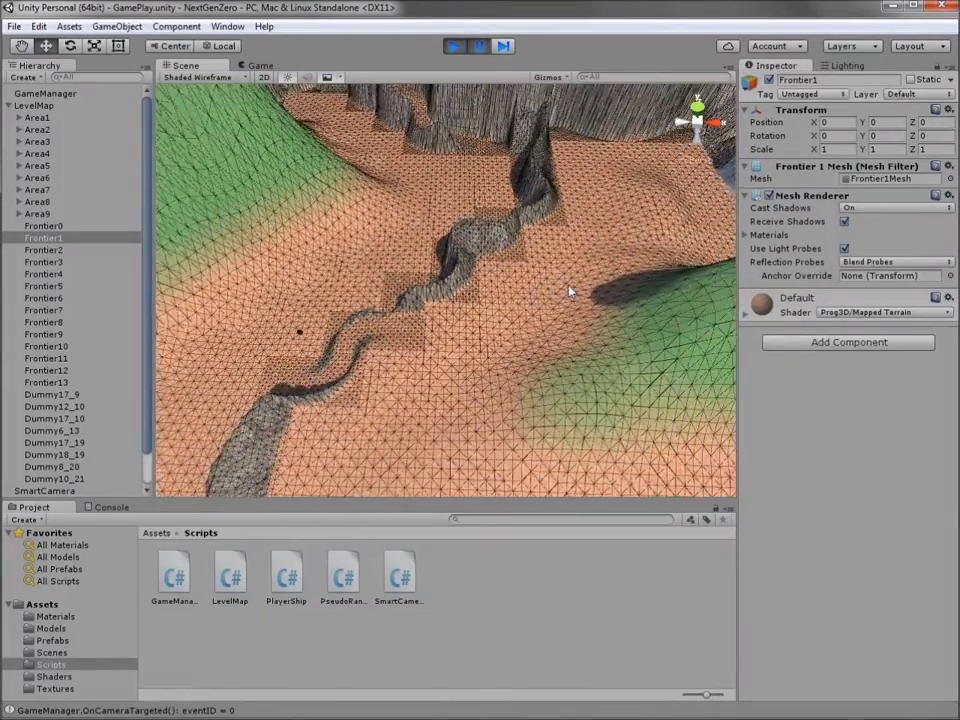
{"action": "scroll", "coordinate": [566, 280], "scroll_direction": "down", "scroll_amount": 3}
{"action": "right_click_drag", "start_coordinate": [570, 253], "coordinate": [476, 392]}
{"action": "scroll", "coordinate": [474, 390], "scroll_direction": "up", "scroll_amount": 3}
{"action": "scroll", "coordinate": [513, 417], "scroll_direction": "up", "scroll_amount": 3}
{"action": "scroll", "coordinate": [513, 410], "scroll_direction": "up", "scroll_amount": 5}
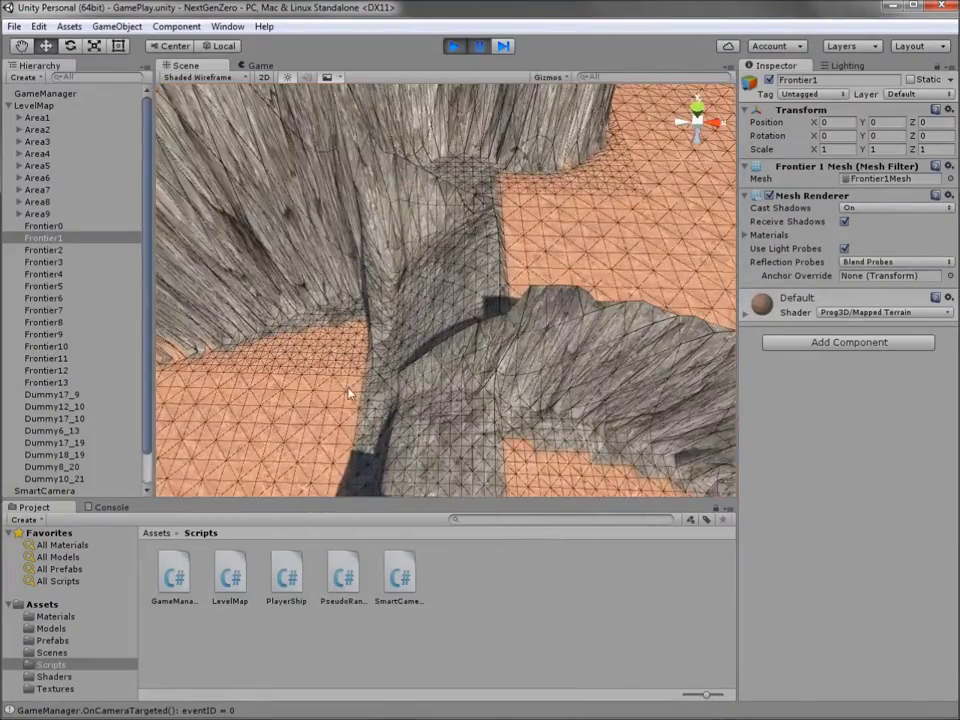
{"action": "middle_click_drag", "start_coordinate": [500, 408], "coordinate": [476, 338]}
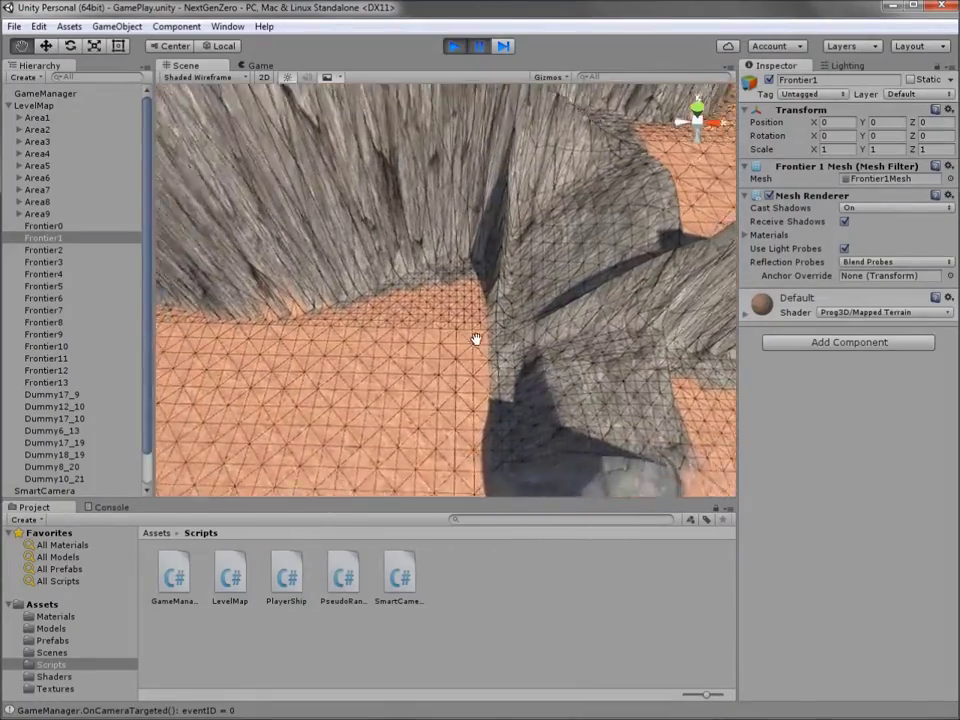
{"action": "right_click_drag", "start_coordinate": [476, 338], "coordinate": [572, 362]}
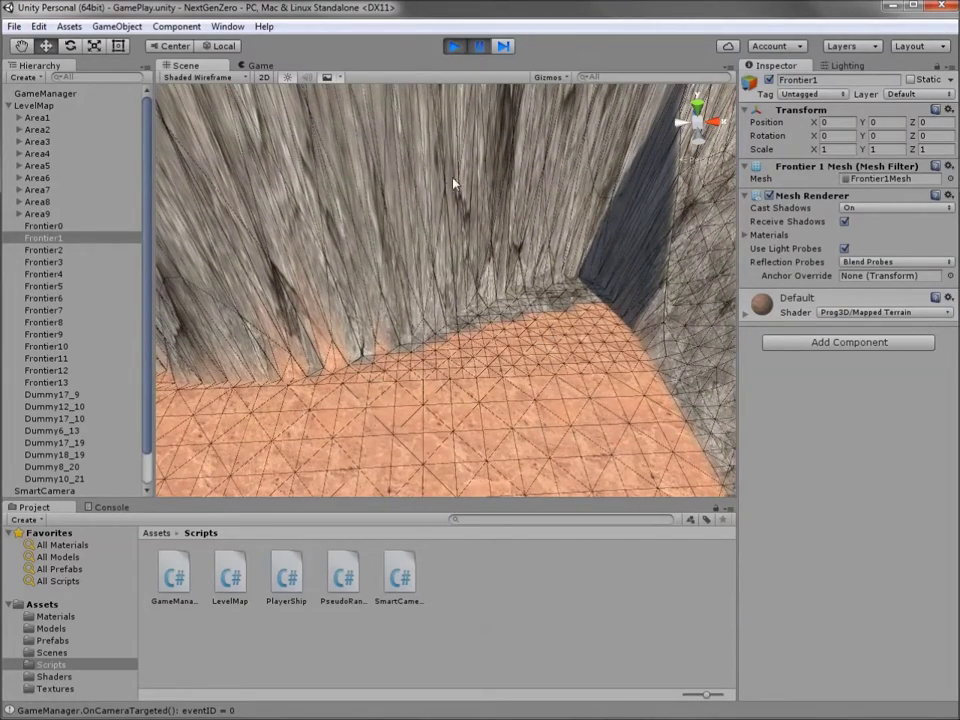
{"action": "scroll", "coordinate": [303, 243], "scroll_direction": "down", "scroll_amount": 6}
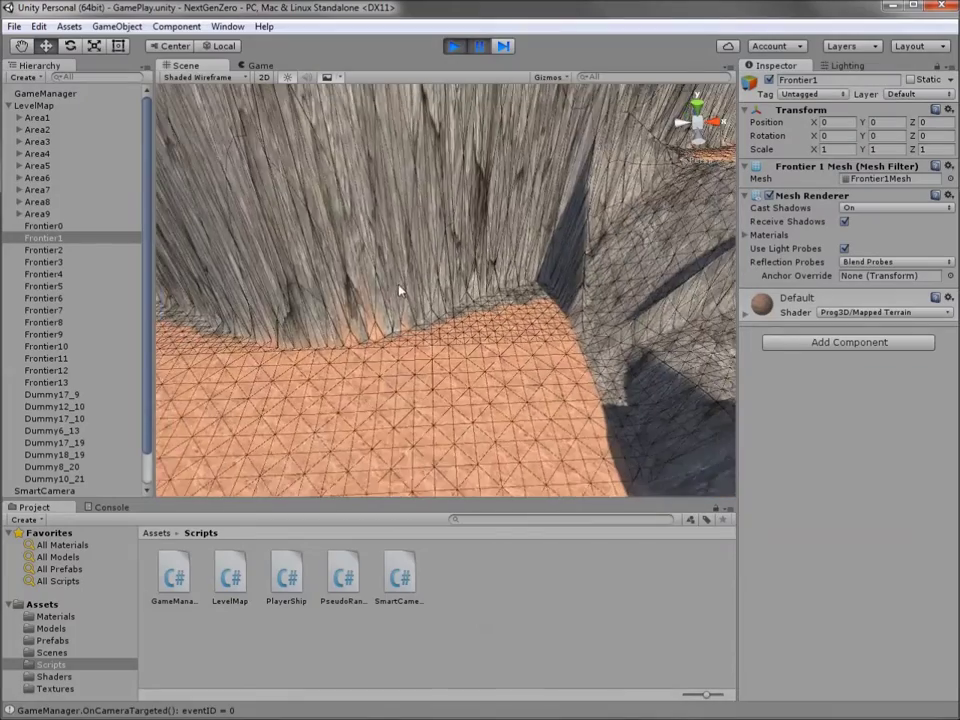
Return the draw mode to Shaded, zoom out over the terrain, and deselect Frontier1.
{"action": "left_click", "coordinate": [200, 77]}
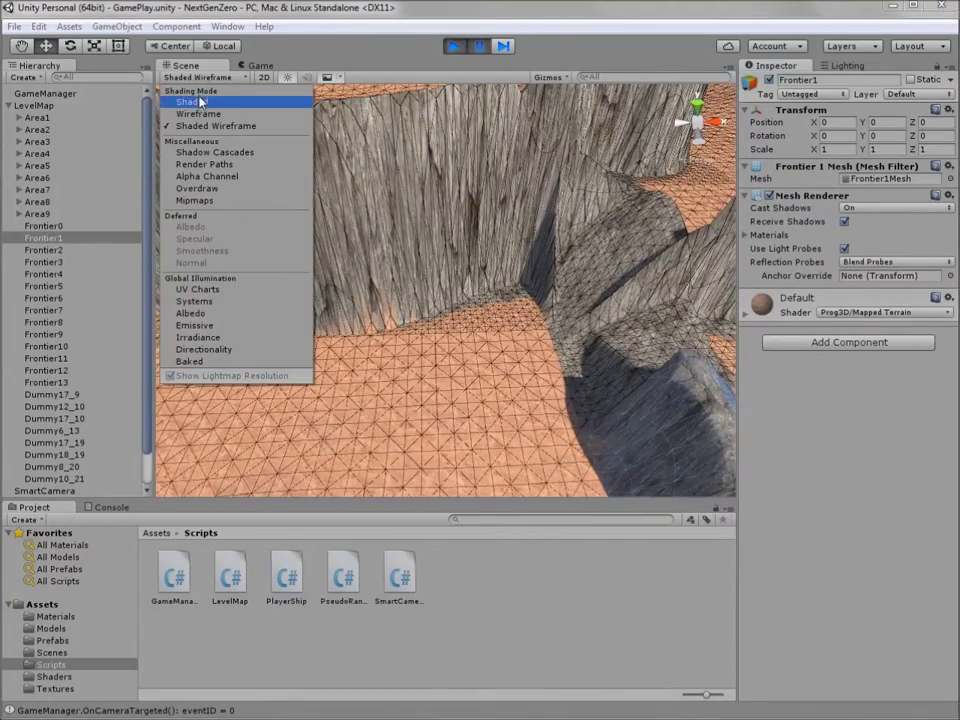
{"action": "left_click", "coordinate": [193, 102]}
{"action": "scroll", "coordinate": [439, 328], "scroll_direction": "down", "scroll_amount": 8}
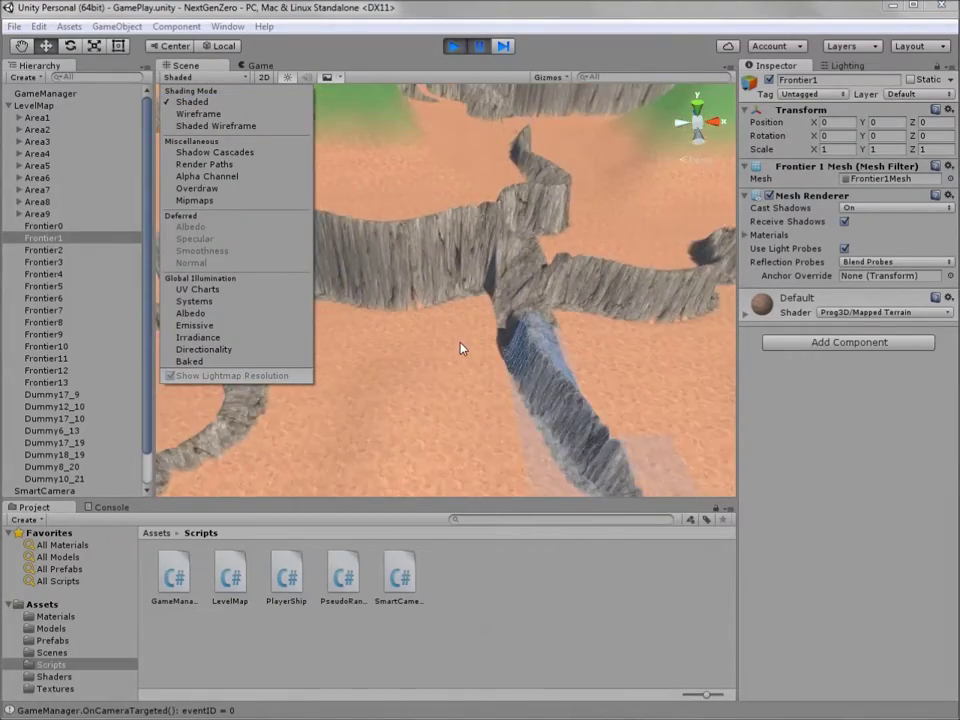
{"action": "scroll", "coordinate": [458, 352], "scroll_direction": "down", "scroll_amount": 5}
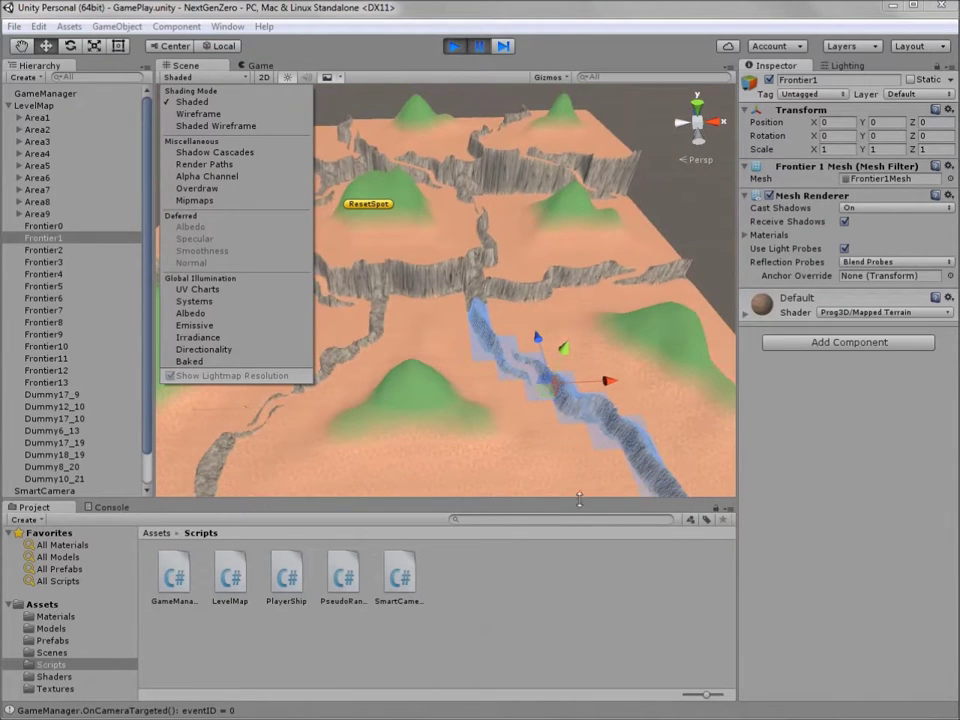
{"action": "left_click", "coordinate": [550, 596]}
{"action": "left_click", "coordinate": [530, 585]}
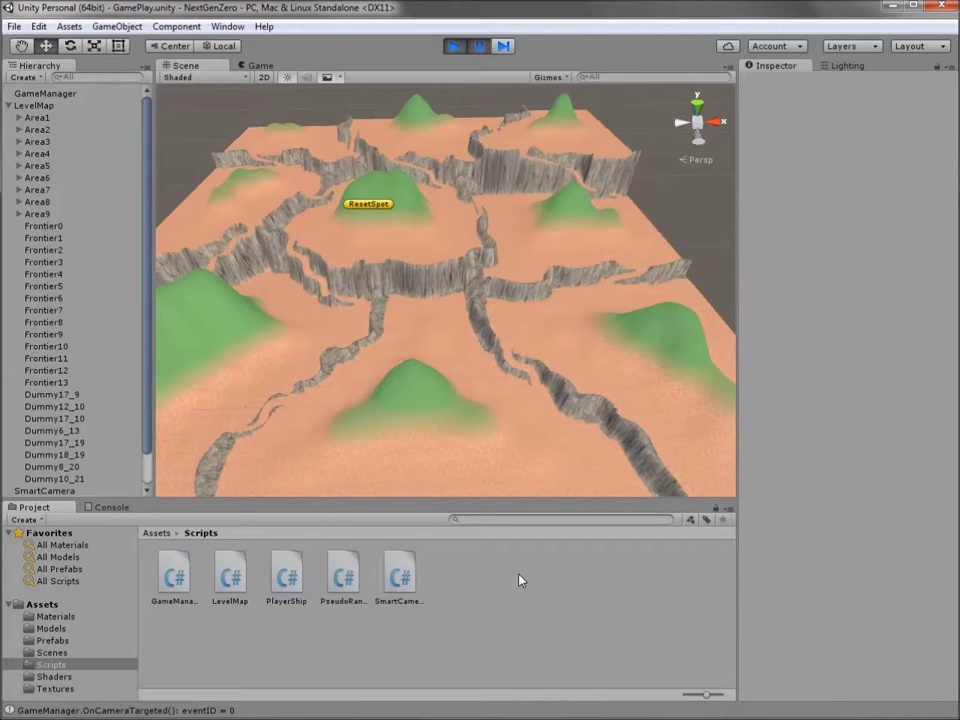
Pan and zoom in to centre the green ResetSpot hill and its surrounding cliffs.
{"action": "middle_click_drag", "start_coordinate": [563, 330], "coordinate": [525, 403]}
{"action": "middle_click_drag", "start_coordinate": [407, 326], "coordinate": [596, 414]}
{"action": "scroll", "coordinate": [484, 388], "scroll_direction": "up", "scroll_amount": 4}
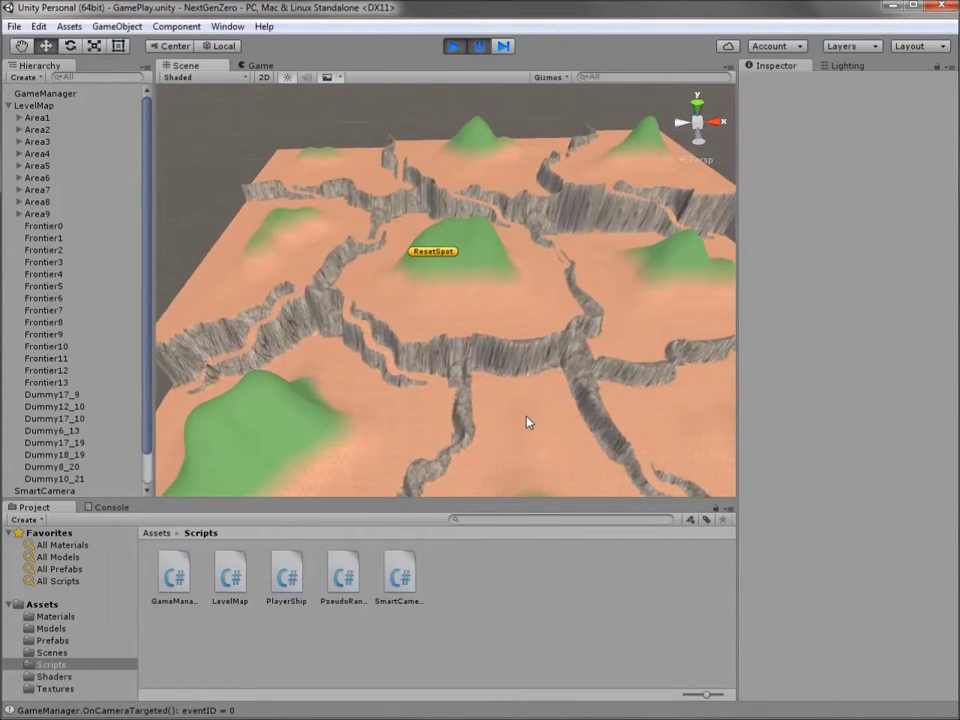
{"action": "scroll", "coordinate": [528, 420], "scroll_direction": "up", "scroll_amount": 4}
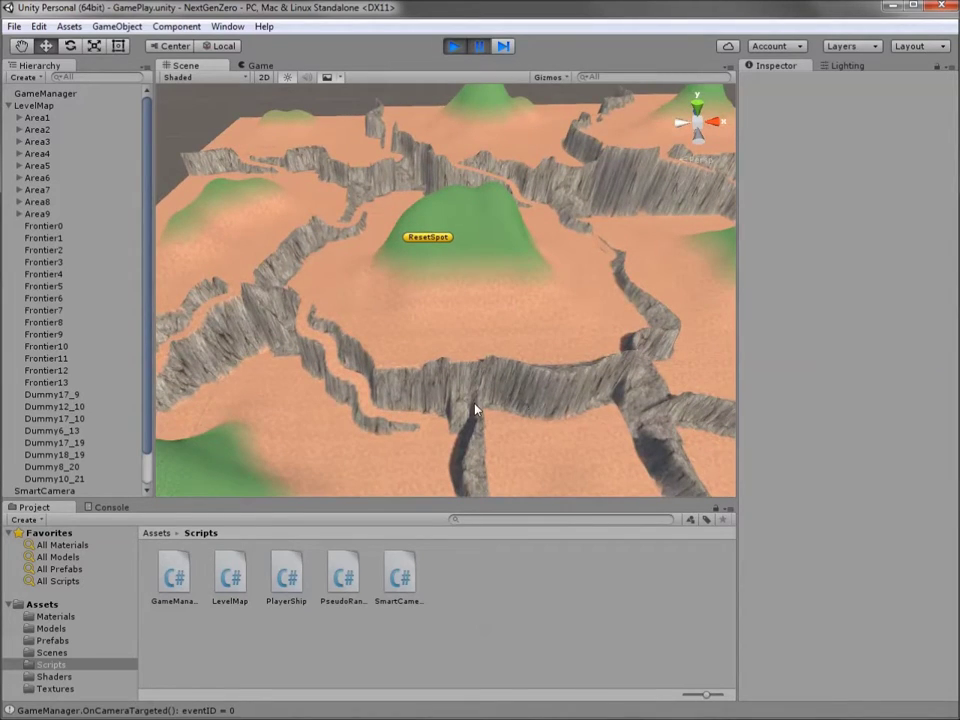
{"action": "scroll", "coordinate": [521, 420], "scroll_direction": "up", "scroll_amount": 6}
{"action": "middle_click_drag", "start_coordinate": [508, 420], "coordinate": [341, 251]}
Pan past the ResetSpot hill and orbit closely through a winding canyon.
{"action": "middle_click_drag", "start_coordinate": [615, 326], "coordinate": [362, 354]}
{"action": "middle_click_drag", "start_coordinate": [590, 350], "coordinate": [558, 375]}
{"action": "scroll", "coordinate": [486, 351], "scroll_direction": "down", "scroll_amount": 4}
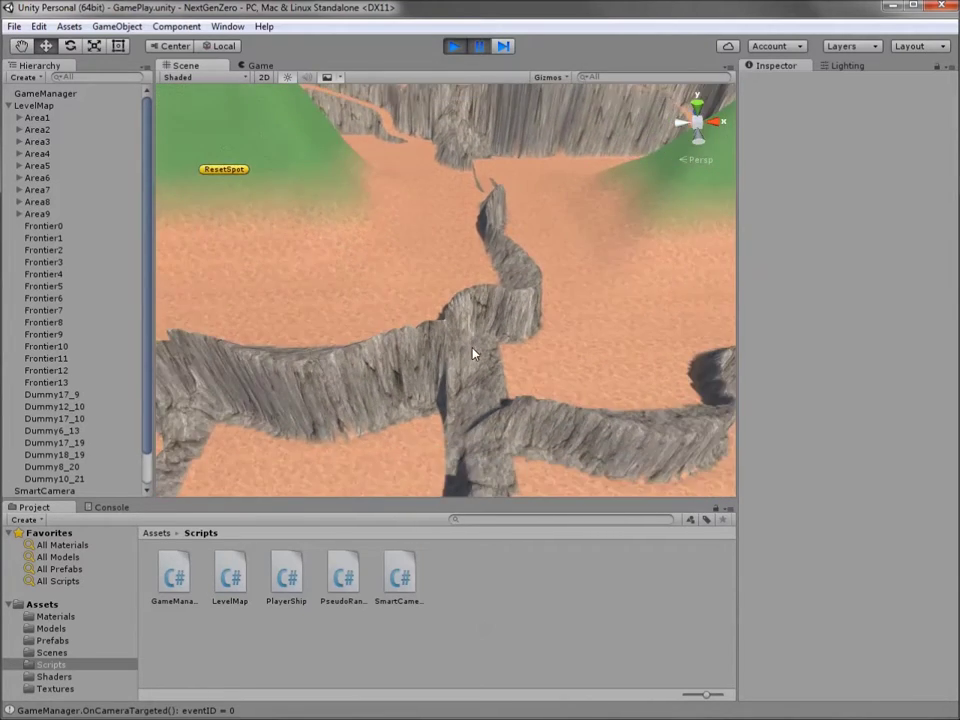
{"action": "scroll", "coordinate": [474, 353], "scroll_direction": "down", "scroll_amount": 5}
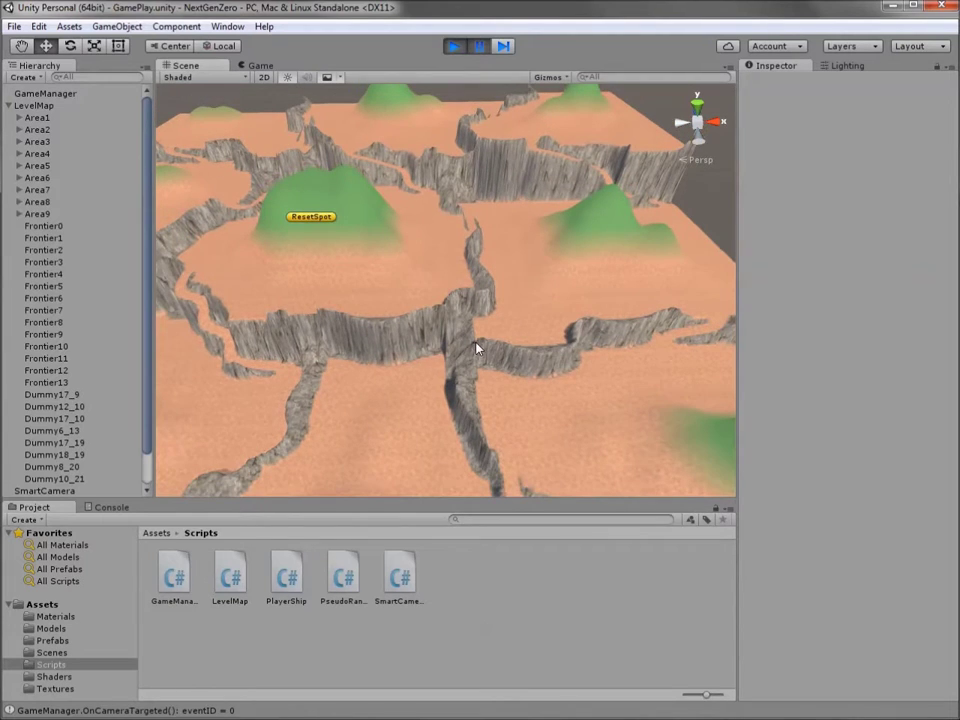
{"action": "left_click_drag", "start_coordinate": [438, 375], "coordinate": [474, 369], "text": "alt"}
{"action": "scroll", "coordinate": [520, 415], "scroll_direction": "up", "scroll_amount": 6}
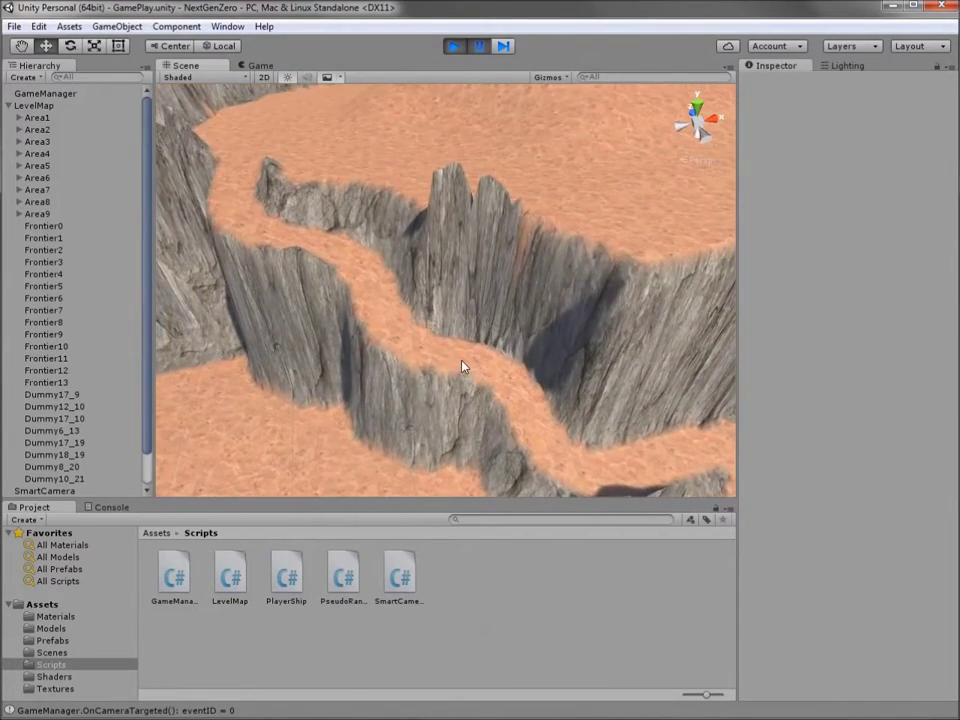
Zoom out and pan to an overview of the whole terrain with its hills and chasms.
{"action": "scroll", "coordinate": [579, 364], "scroll_direction": "down", "scroll_amount": 3}
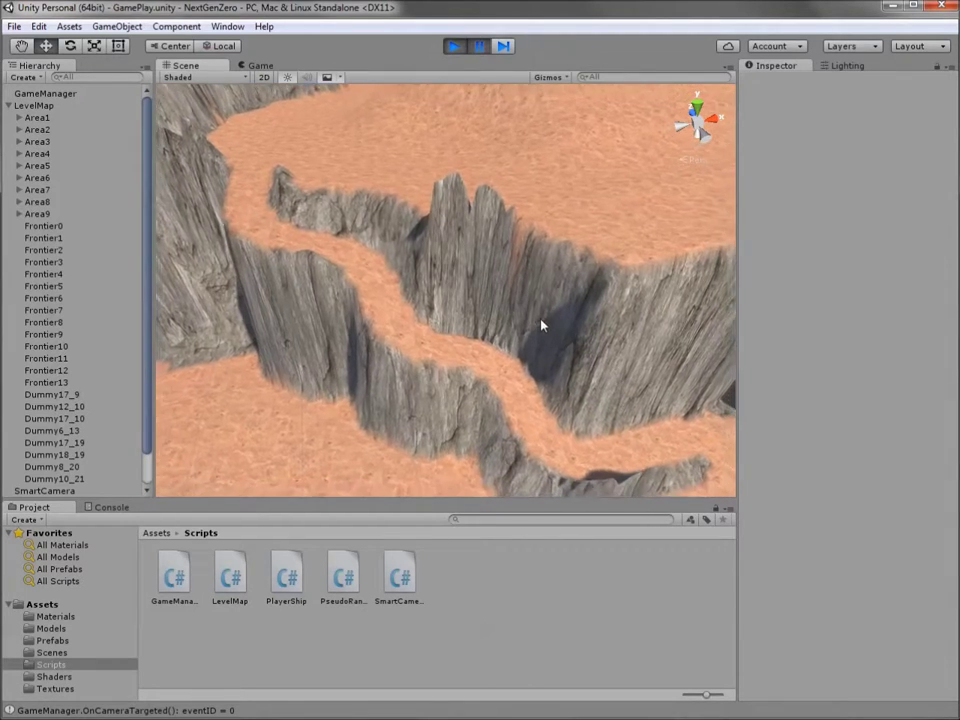
{"action": "scroll", "coordinate": [535, 332], "scroll_direction": "down", "scroll_amount": 5}
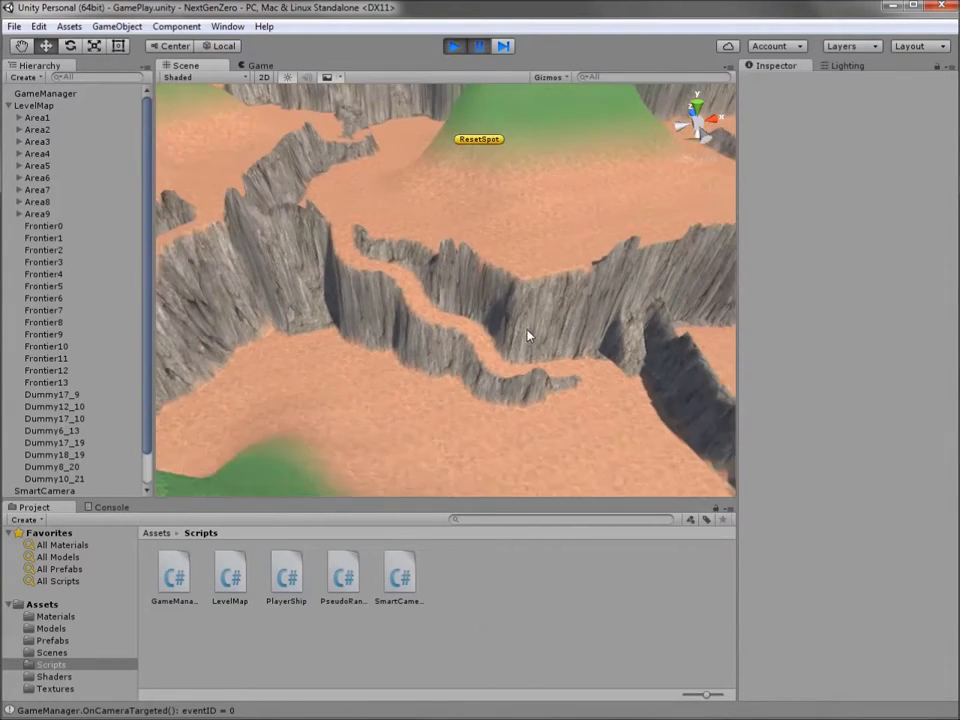
{"action": "scroll", "coordinate": [528, 337], "scroll_direction": "down", "scroll_amount": 5}
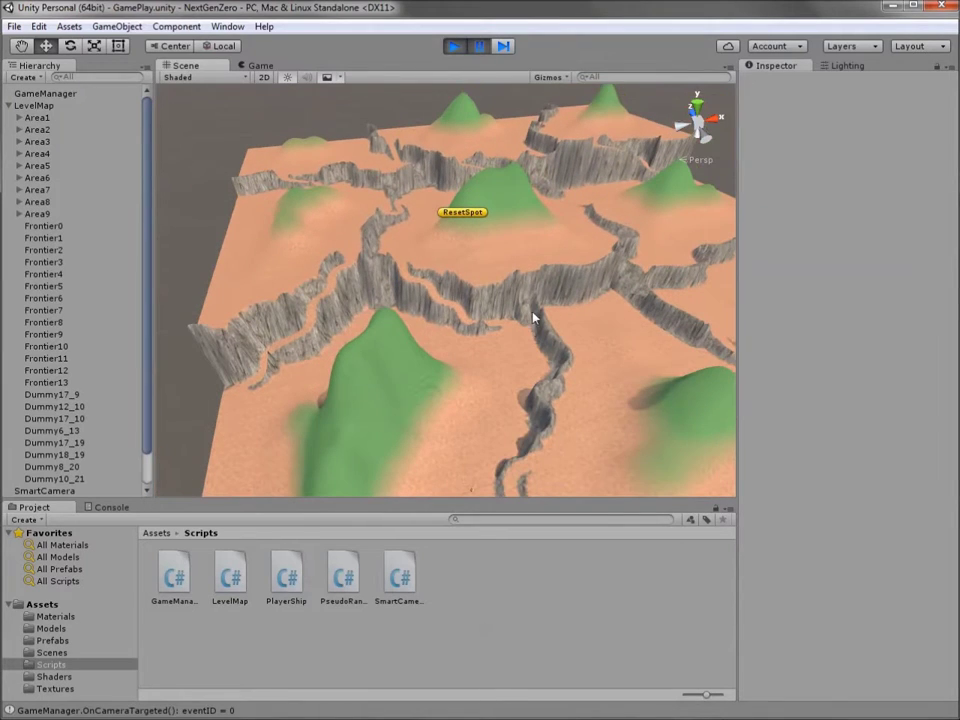
{"action": "scroll", "coordinate": [558, 281], "scroll_direction": "down", "scroll_amount": 4}
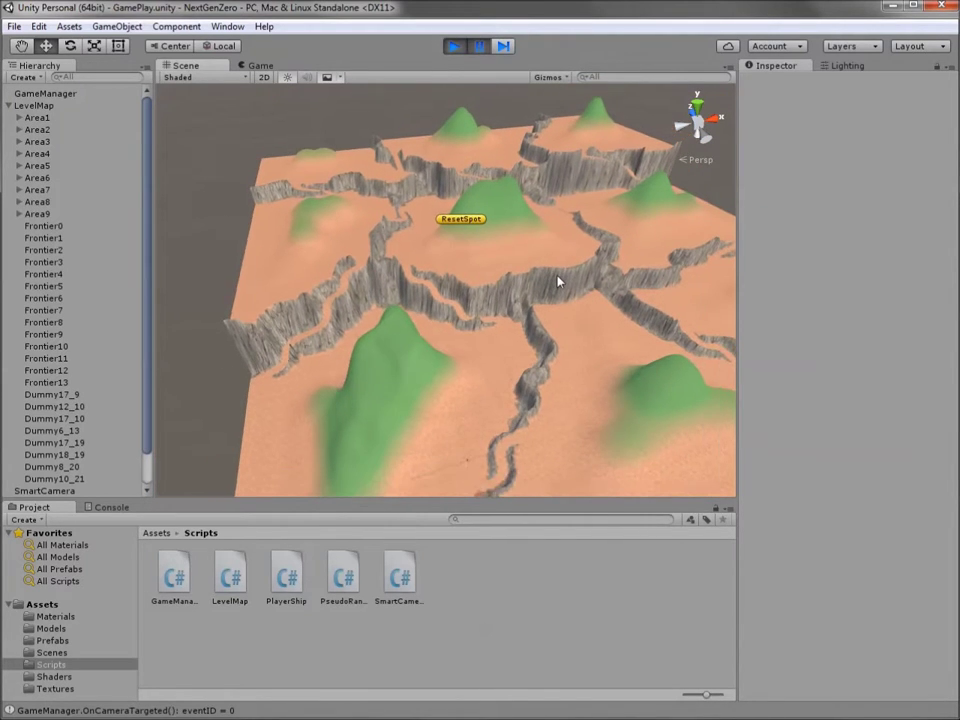
{"action": "left_click_drag", "start_coordinate": [643, 232], "coordinate": [519, 282]}
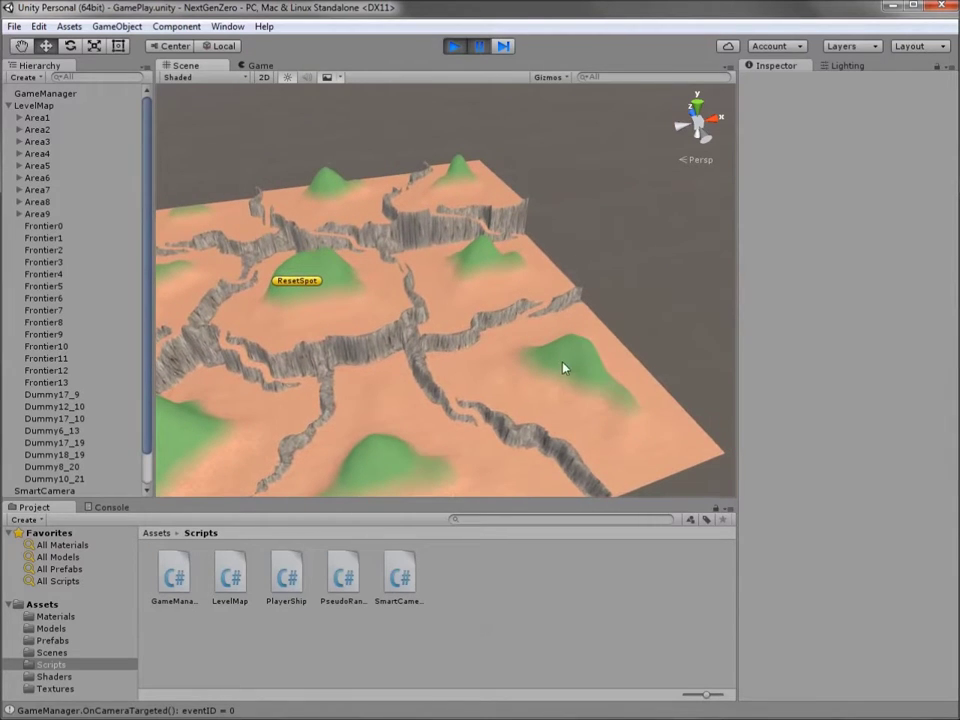
{"action": "left_click_drag", "start_coordinate": [619, 360], "coordinate": [520, 405], "text": "alt"}
{"action": "mouse_move", "coordinate": [478, 319]}
{"action": "left_mouse_down"}
{"action": "mouse_move", "coordinate": [450, 306]}
{"action": "mouse_move", "coordinate": [492, 318]}
{"action": "left_mouse_up"}
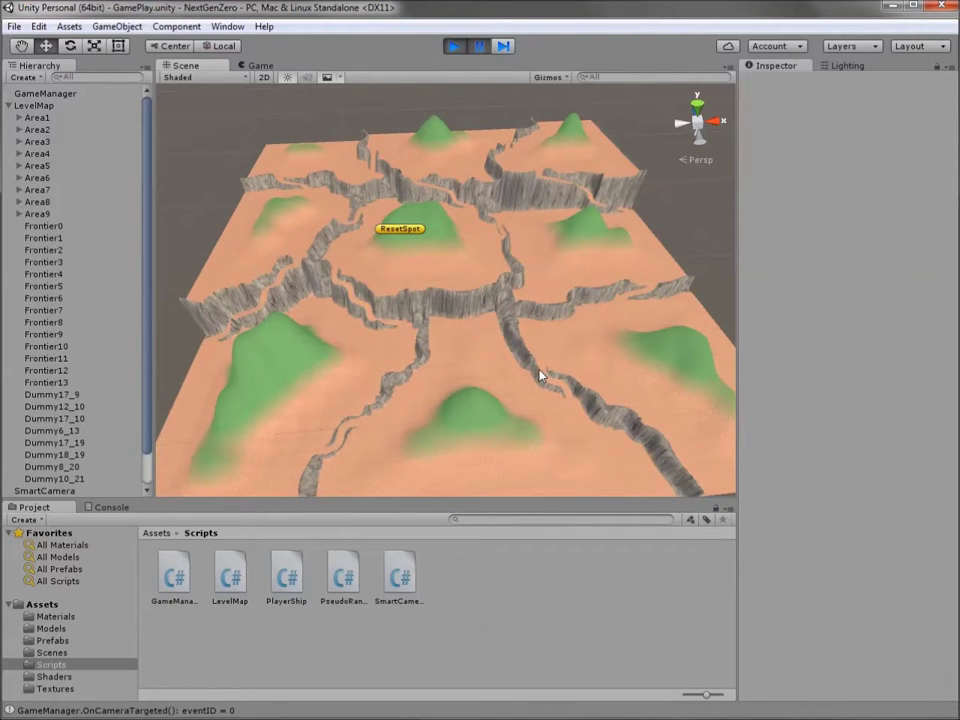
{"action": "left_click_drag", "start_coordinate": [494, 373], "coordinate": [602, 362]}
{"action": "scroll", "coordinate": [474, 384], "scroll_direction": "up", "scroll_amount": 2}
Centre the ResetSpot hill, then shift the view to frame the sandy ground and cliffs beneath it.
{"action": "left_click_drag", "start_coordinate": [474, 384], "coordinate": [448, 328], "text": "alt"}
{"action": "scroll", "coordinate": [476, 379], "scroll_direction": "up", "scroll_amount": 4}
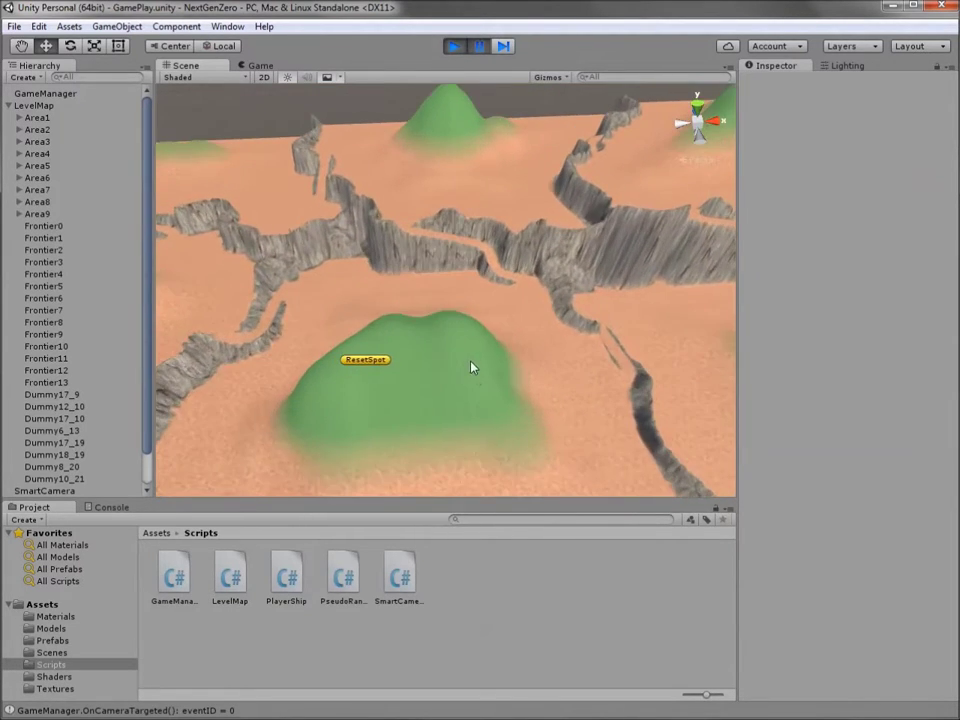
{"action": "middle_click_drag", "start_coordinate": [457, 329], "coordinate": [587, 422]}
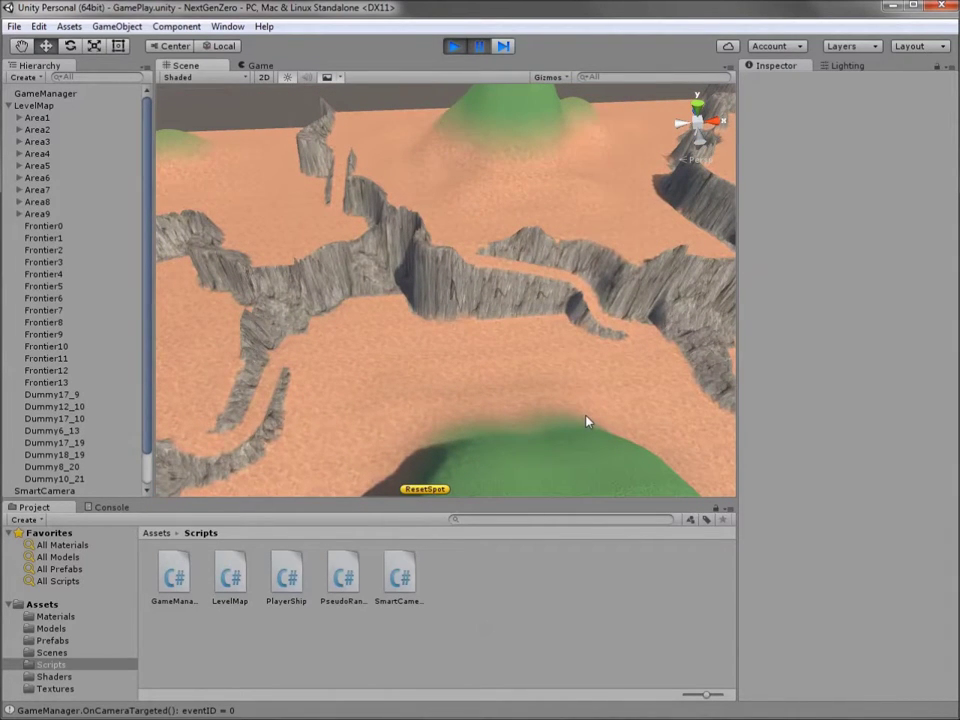
{"action": "scroll", "coordinate": [571, 418], "scroll_direction": "down", "scroll_amount": 5}
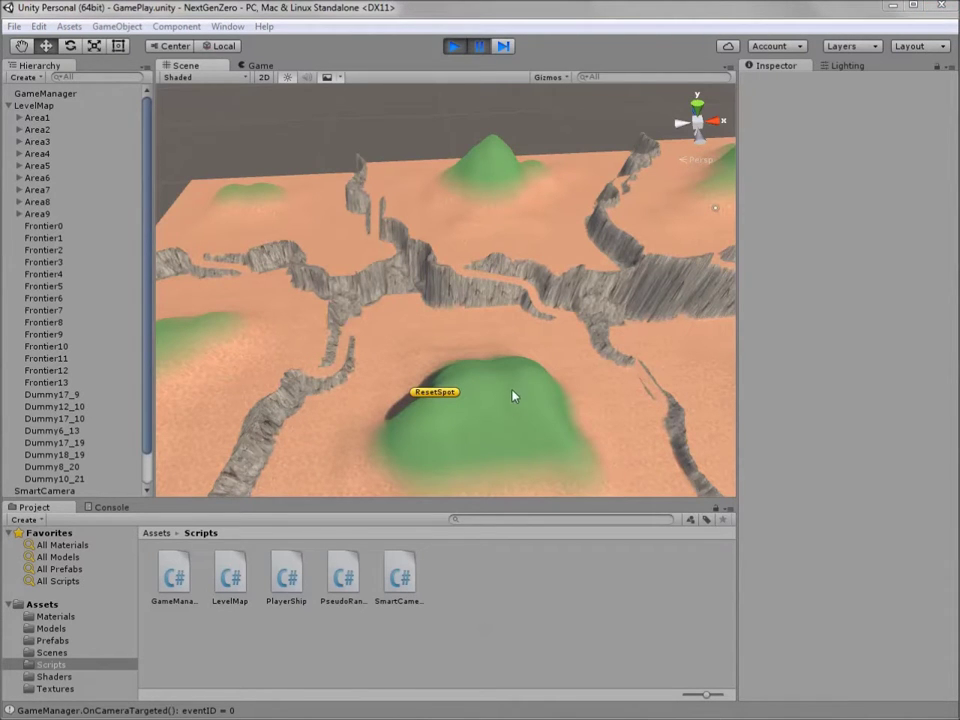
{"action": "middle_click_drag", "start_coordinate": [513, 400], "coordinate": [514, 242]}
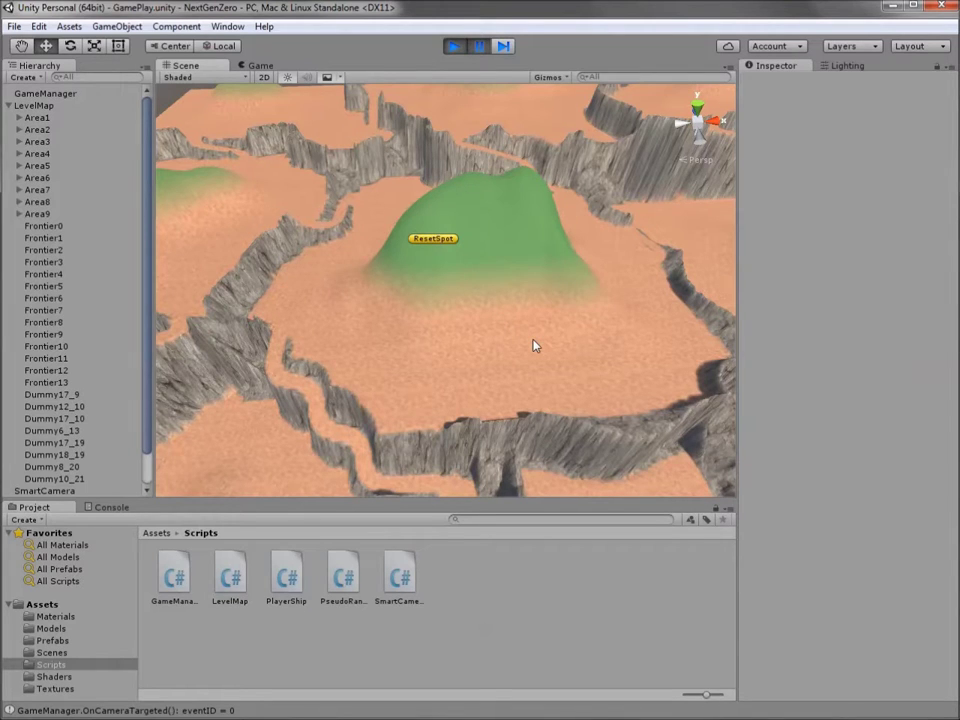
{"action": "scroll", "coordinate": [483, 341], "scroll_direction": "up", "scroll_amount": 2}
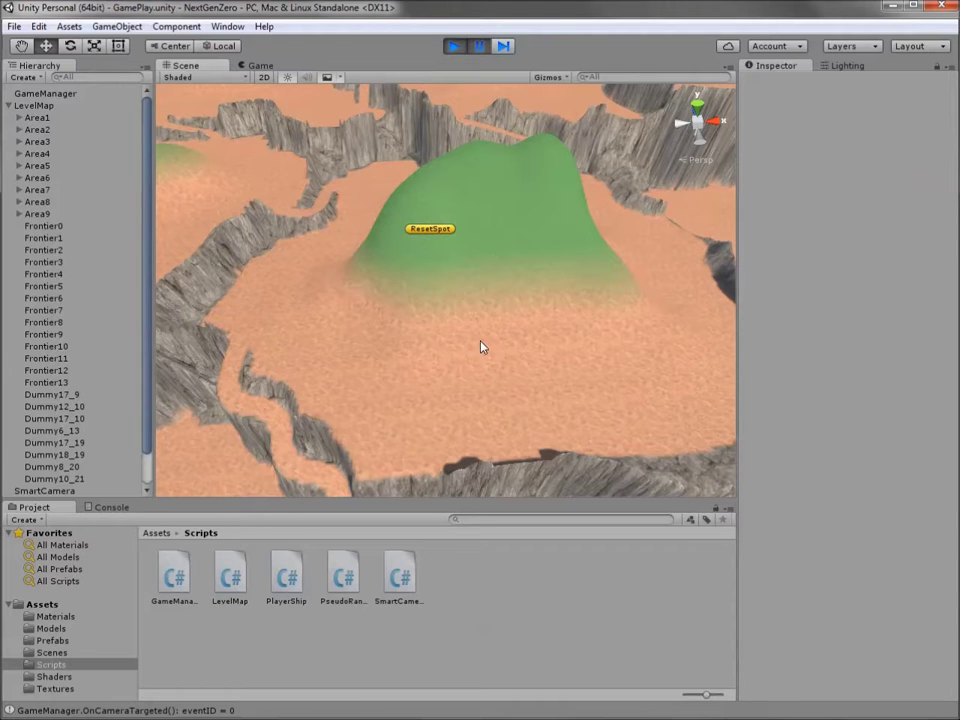
{"action": "scroll", "coordinate": [516, 342], "scroll_direction": "down", "scroll_amount": 1}
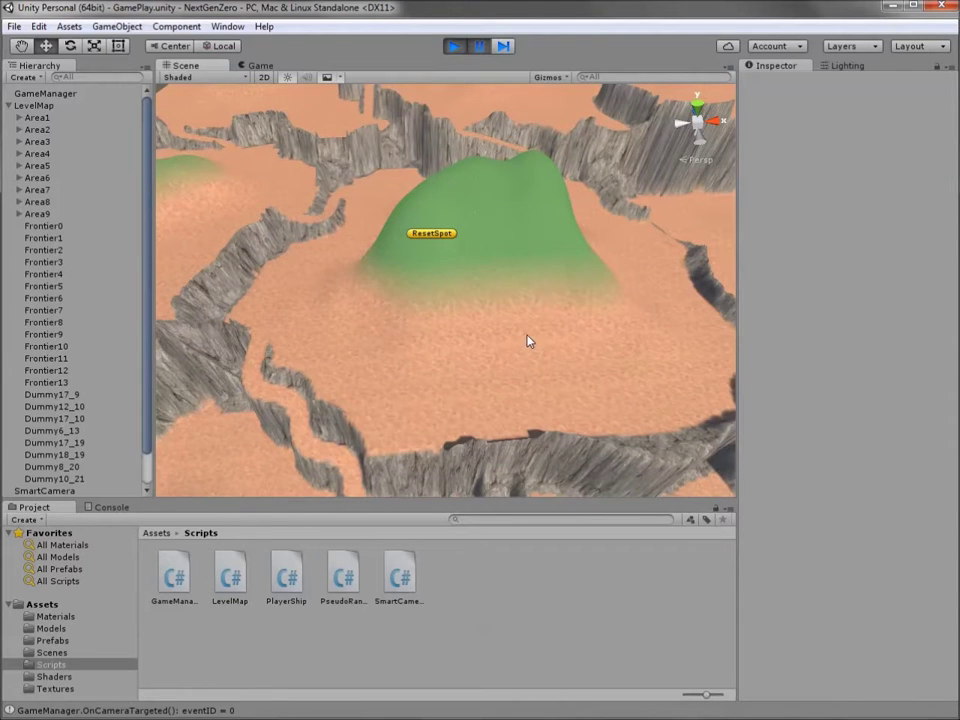
{"action": "middle_click_drag", "start_coordinate": [557, 315], "coordinate": [538, 340]}
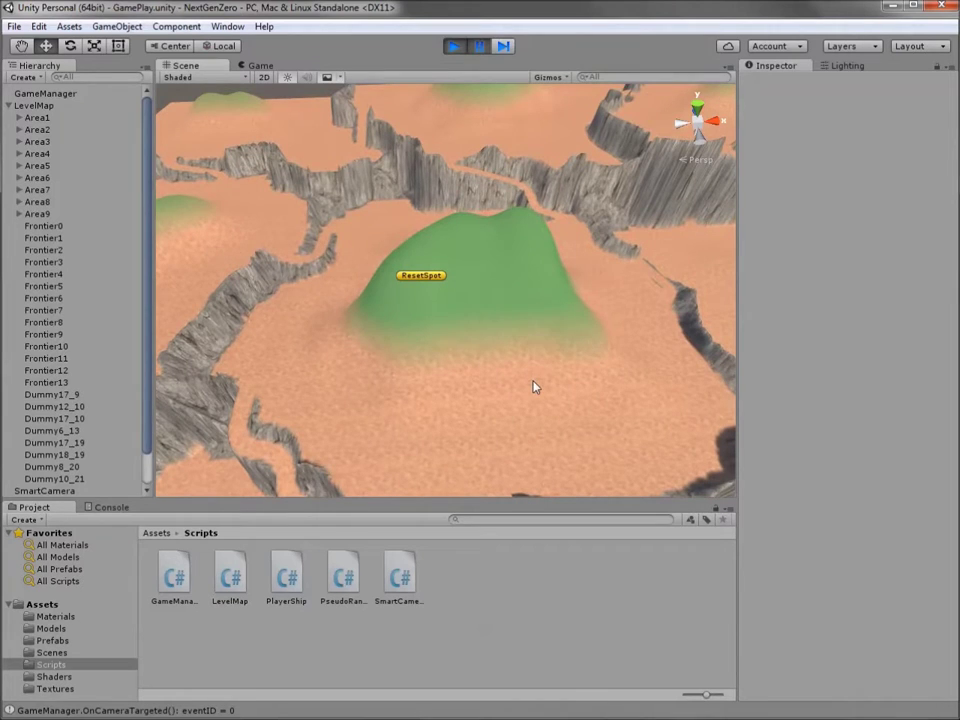
{"action": "scroll", "coordinate": [540, 403], "scroll_direction": "up", "scroll_amount": 1}
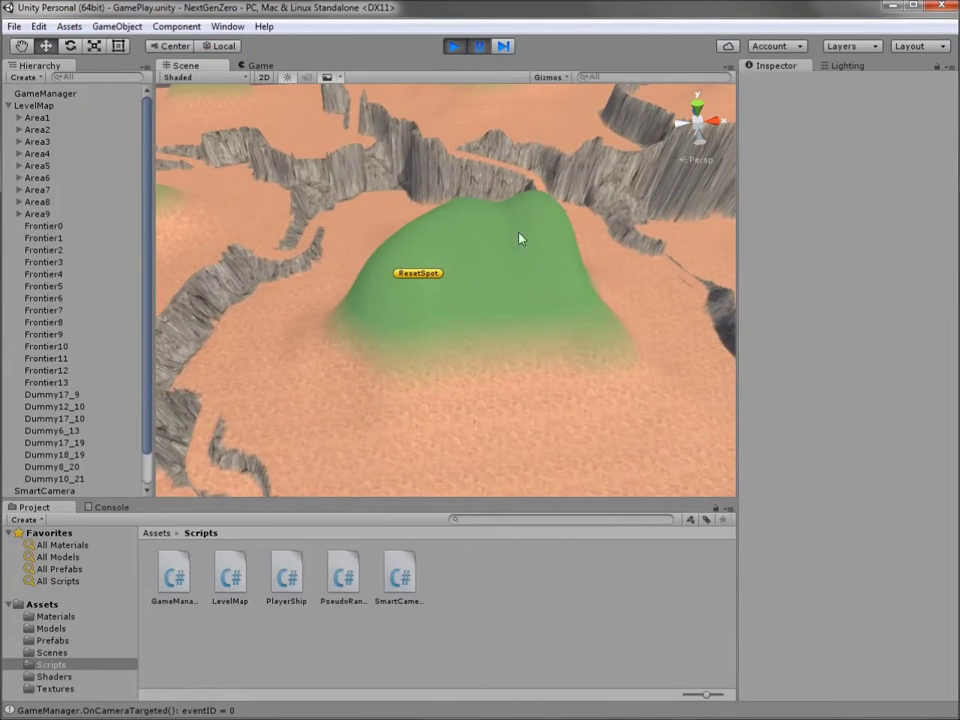
{"action": "middle_click_drag", "start_coordinate": [520, 353], "coordinate": [564, 356]}
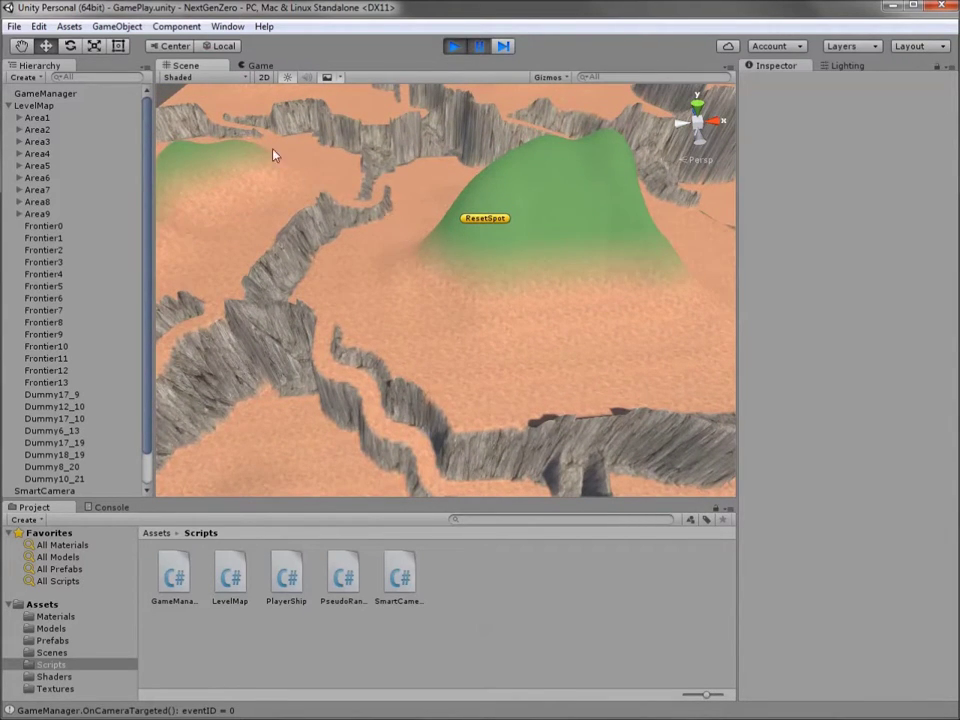
{"action": "left_click", "coordinate": [197, 78]}
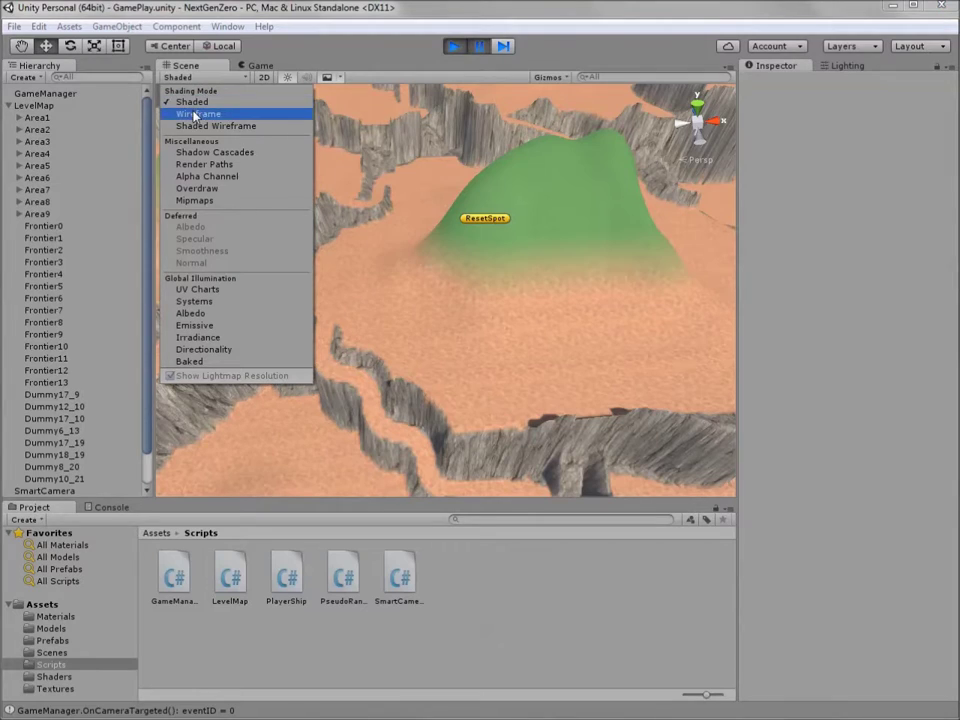
{"action": "left_click", "coordinate": [214, 126]}
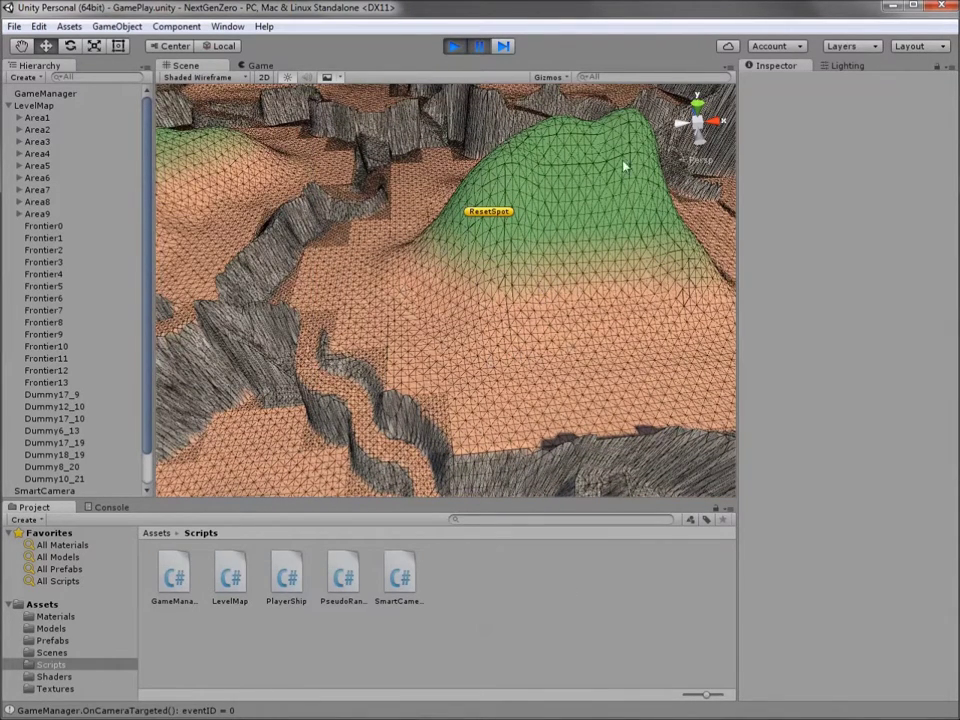
{"action": "left_click", "coordinate": [203, 77]}
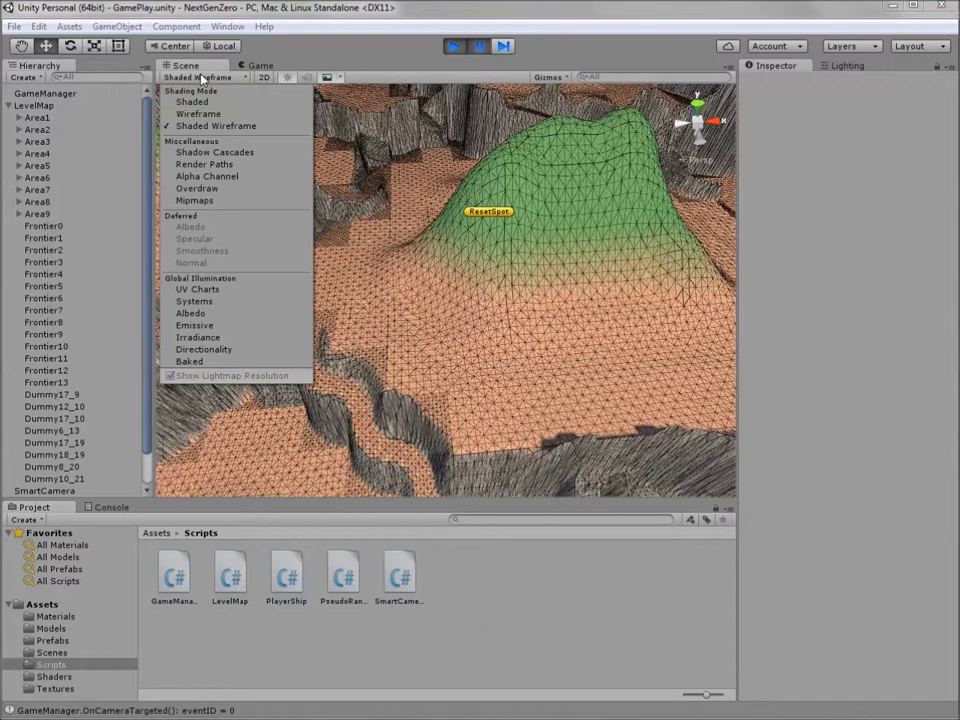
{"action": "left_click", "coordinate": [201, 102]}
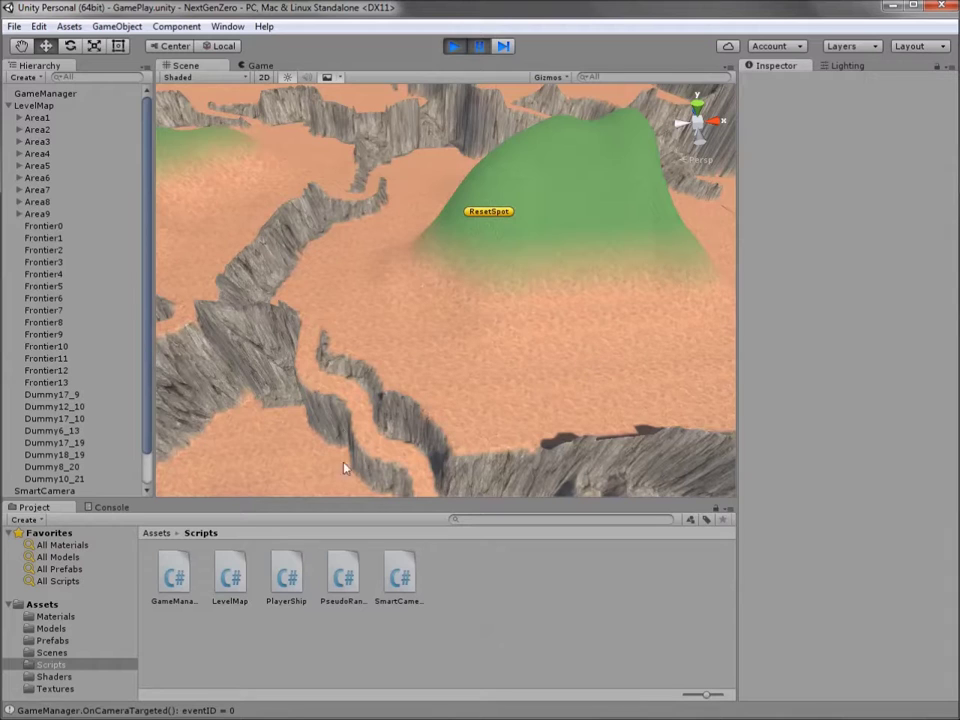
Select the Default material in Assets > Materials, then zoom out to the whole terrain.
{"action": "left_click", "coordinate": [55, 617]}
{"action": "left_click", "coordinate": [184, 572]}
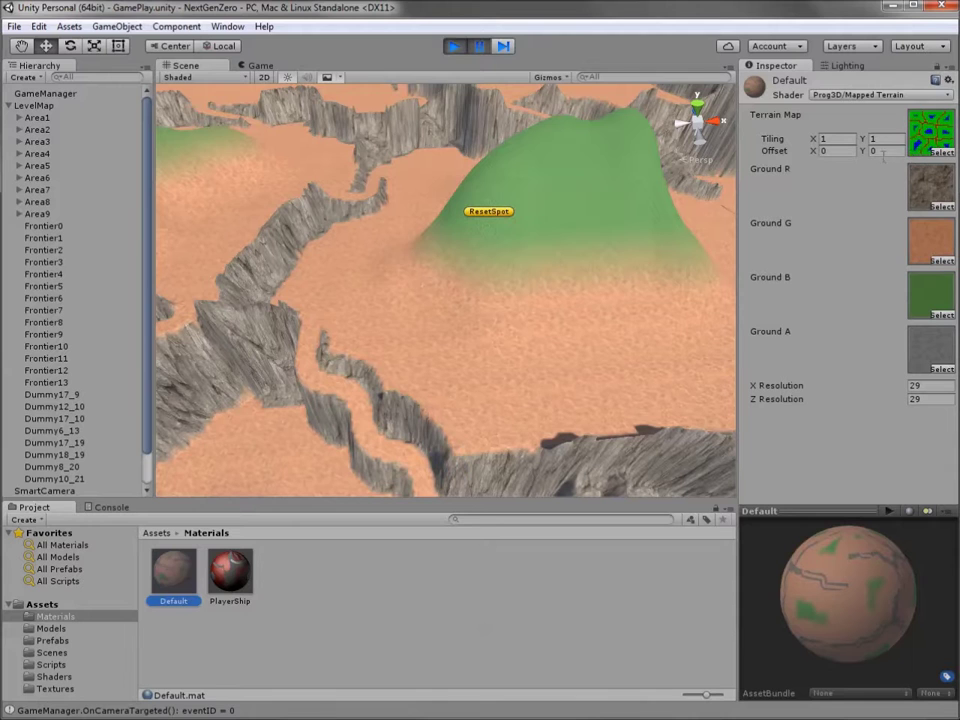
{"action": "scroll", "coordinate": [493, 314], "scroll_direction": "down", "scroll_amount": 6}
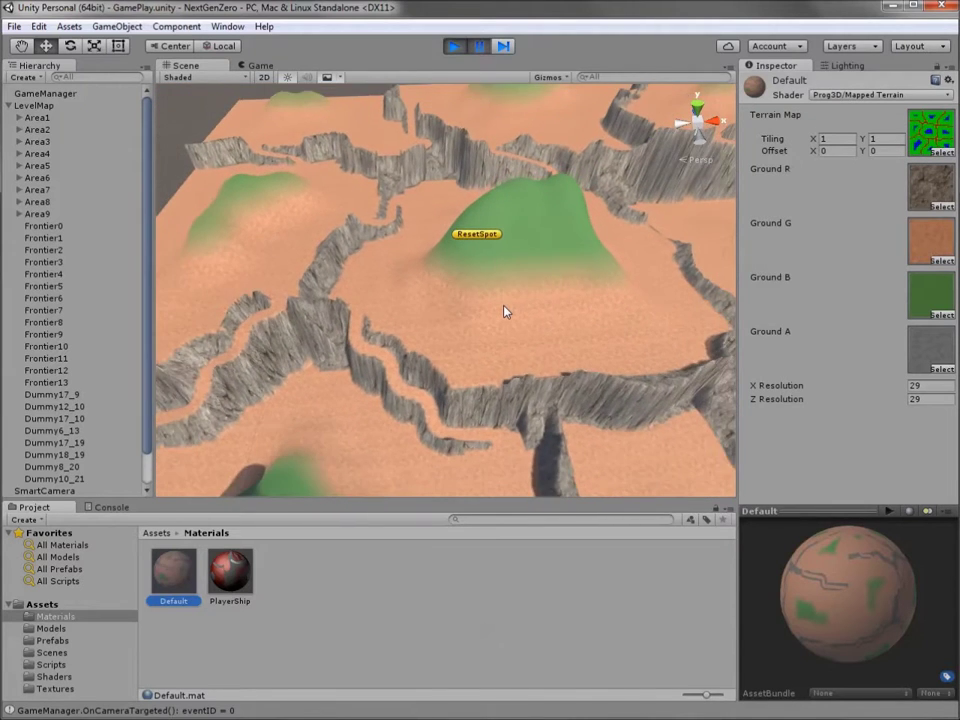
{"action": "scroll", "coordinate": [505, 313], "scroll_direction": "down", "scroll_amount": 2}
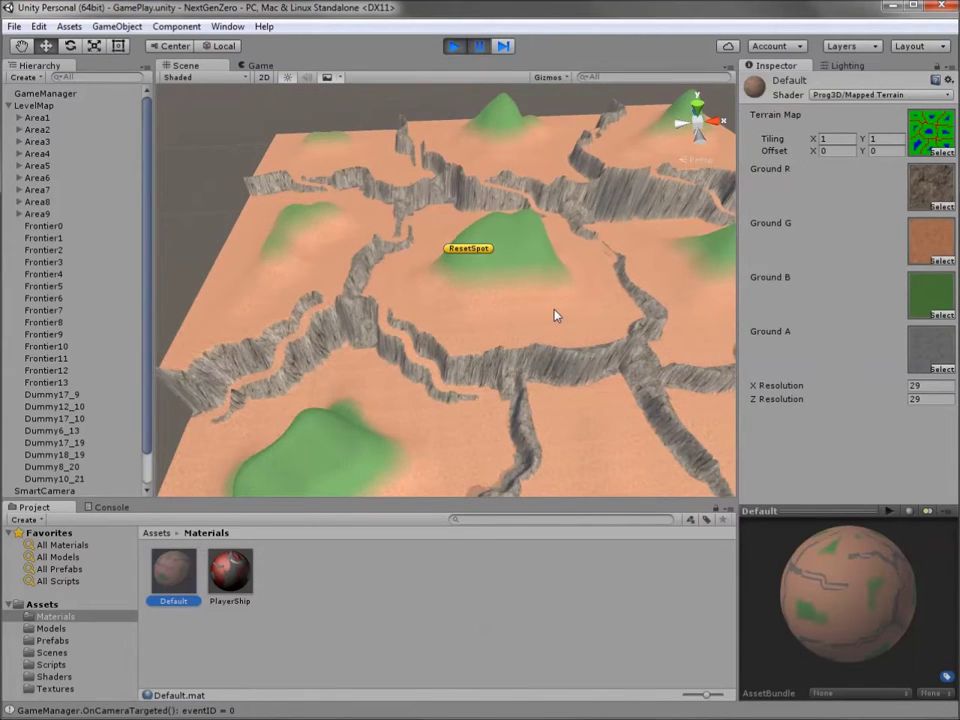
{"action": "scroll", "coordinate": [557, 318], "scroll_direction": "down", "scroll_amount": 2}
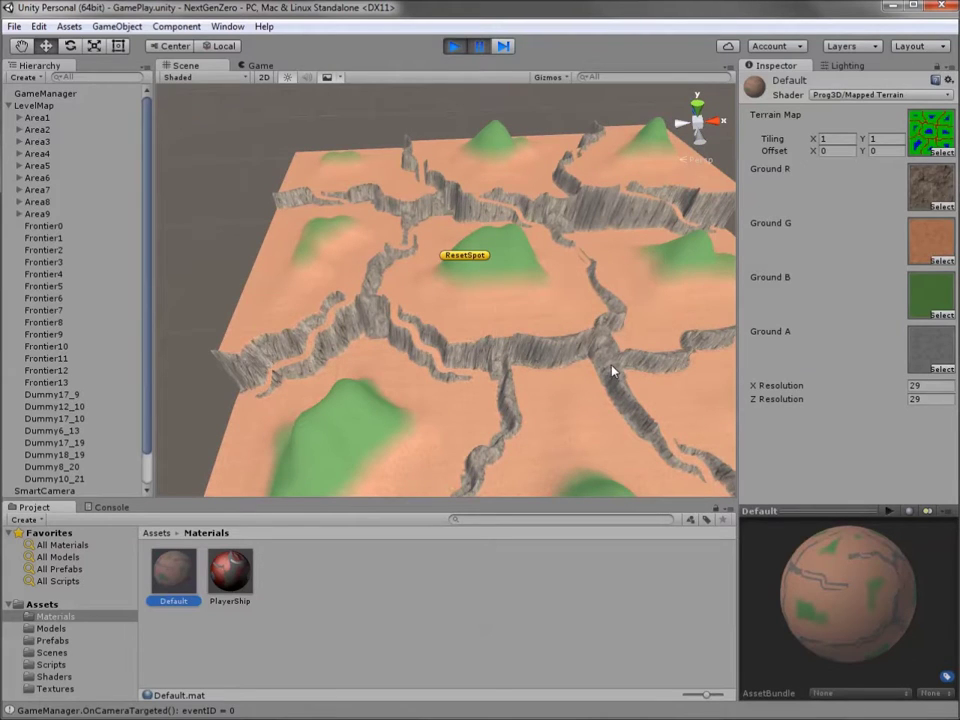
{"action": "middle_click_drag", "start_coordinate": [613, 371], "coordinate": [556, 353]}
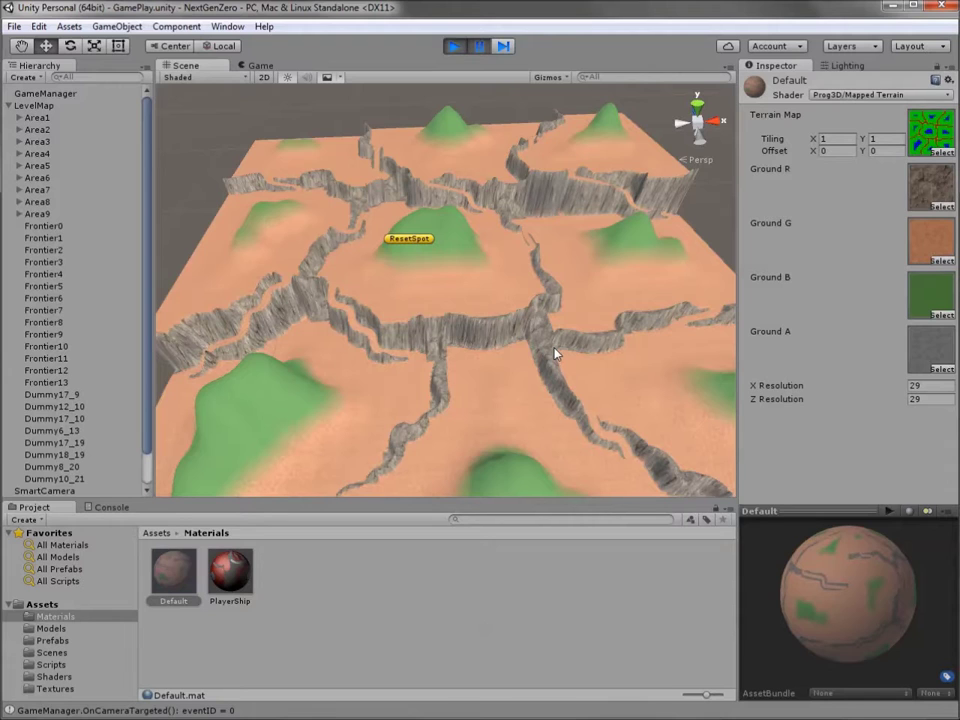
Zoom in on the ResetSpot hill and pan across to inspect the textured cliffs beside it.
{"action": "scroll", "coordinate": [555, 386], "scroll_direction": "up", "scroll_amount": 3}
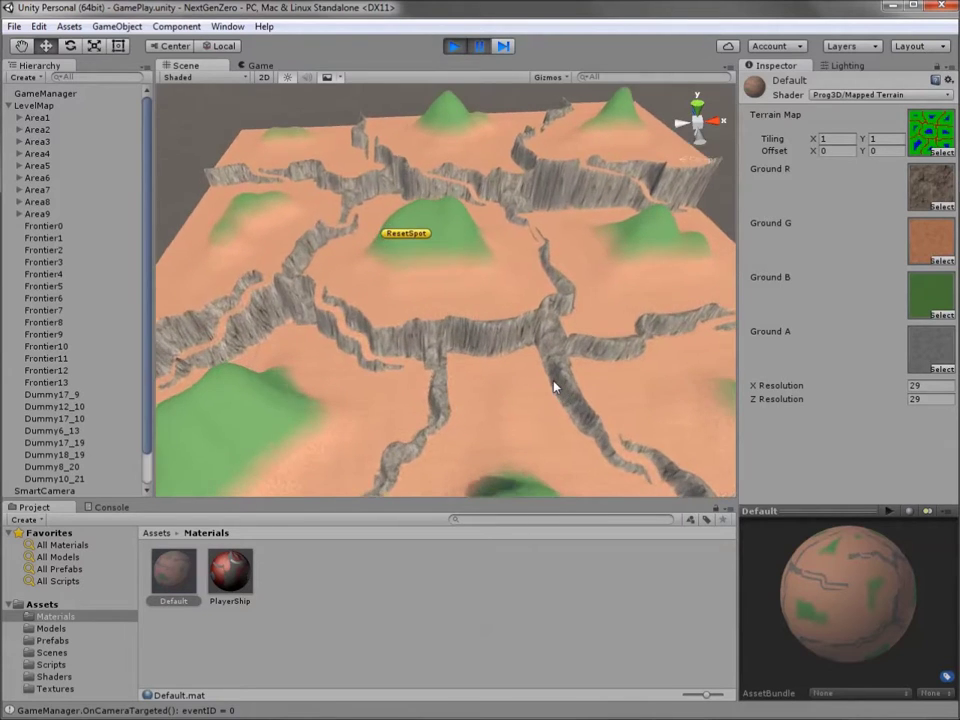
{"action": "scroll", "coordinate": [555, 386], "scroll_direction": "up", "scroll_amount": 2}
{"action": "scroll", "coordinate": [499, 390], "scroll_direction": "up", "scroll_amount": 1}
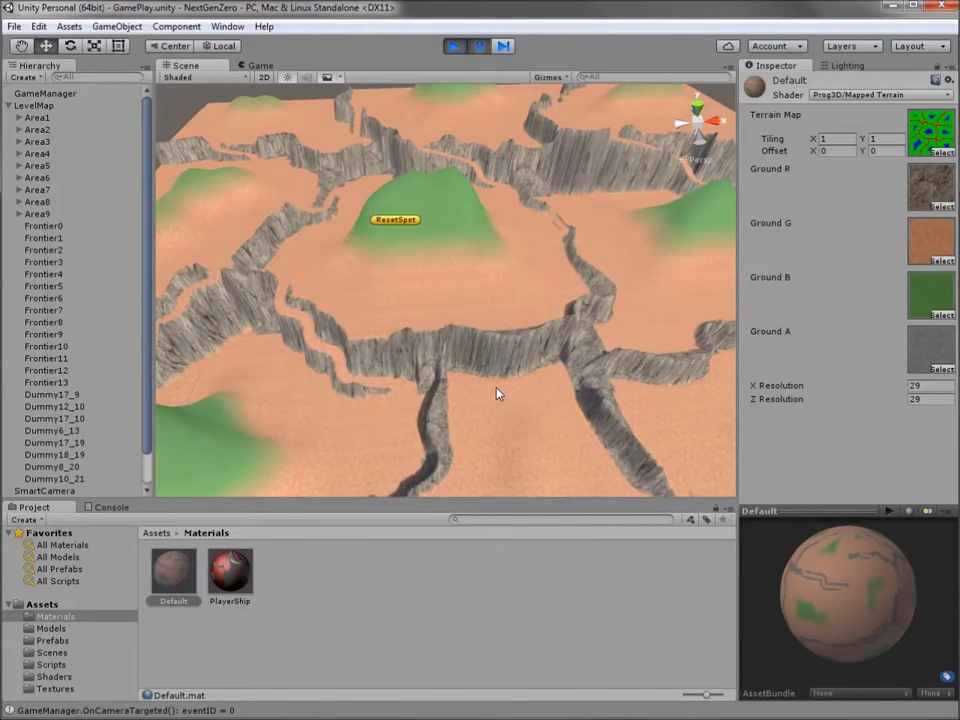
{"action": "scroll", "coordinate": [498, 393], "scroll_direction": "up", "scroll_amount": 6}
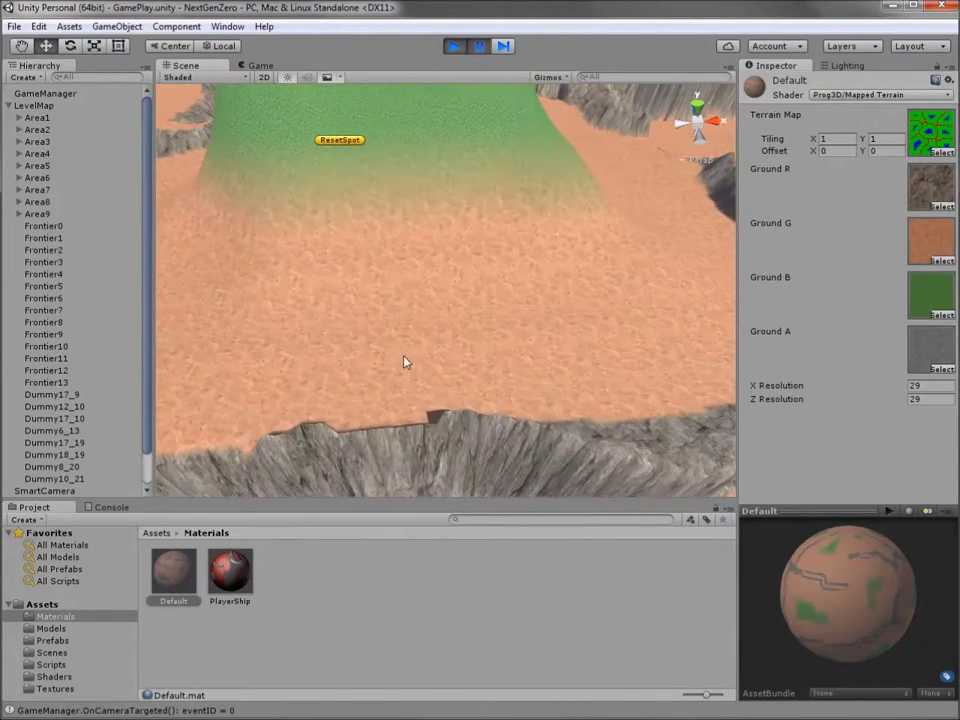
{"action": "middle_click_drag", "start_coordinate": [407, 360], "coordinate": [584, 377]}
{"action": "scroll", "coordinate": [435, 400], "scroll_direction": "up", "scroll_amount": 1}
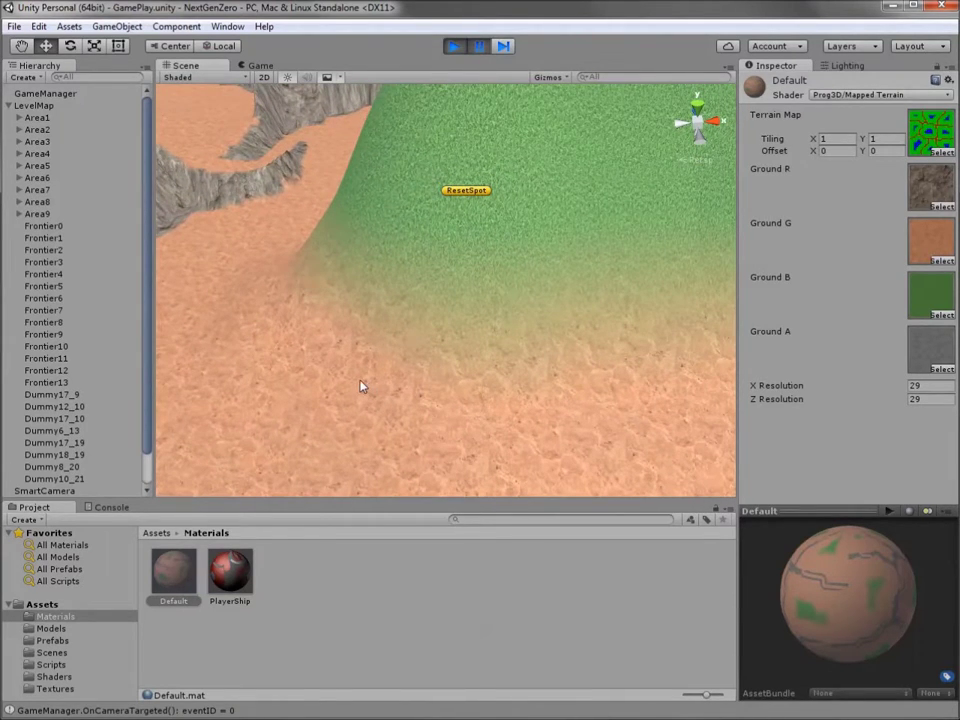
{"action": "middle_click_drag", "start_coordinate": [290, 395], "coordinate": [540, 365]}
Orbit back out over the canyon and zoom out to view it from a new angle.
{"action": "scroll", "coordinate": [483, 380], "scroll_direction": "up", "scroll_amount": 6}
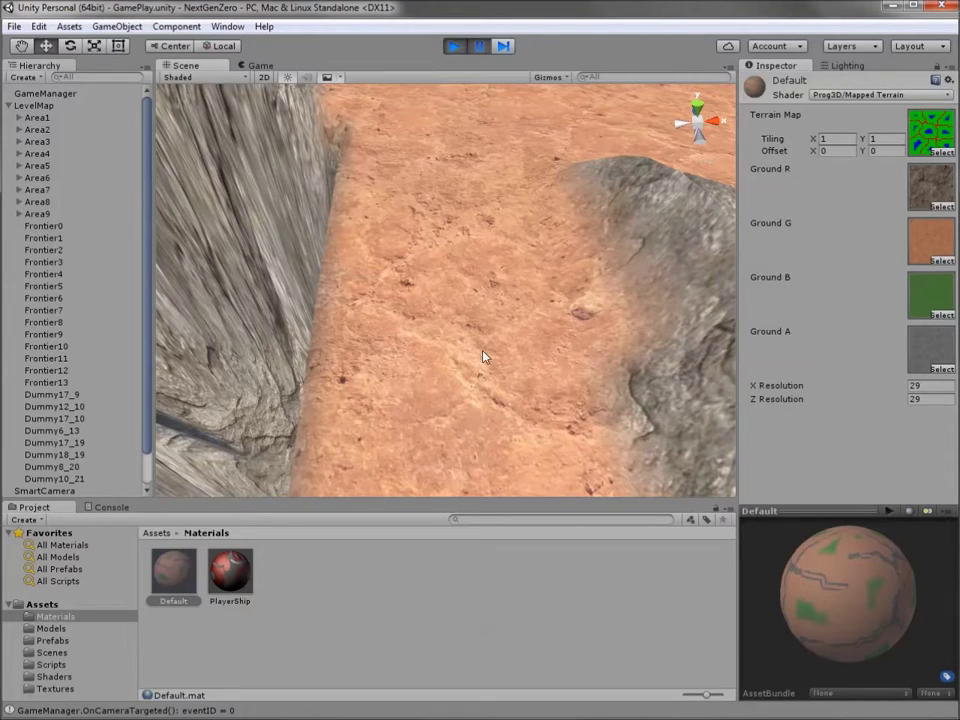
{"action": "left_click_drag", "start_coordinate": [481, 358], "coordinate": [583, 418], "text": "alt"}
{"action": "scroll", "coordinate": [585, 414], "scroll_direction": "down", "scroll_amount": 5}
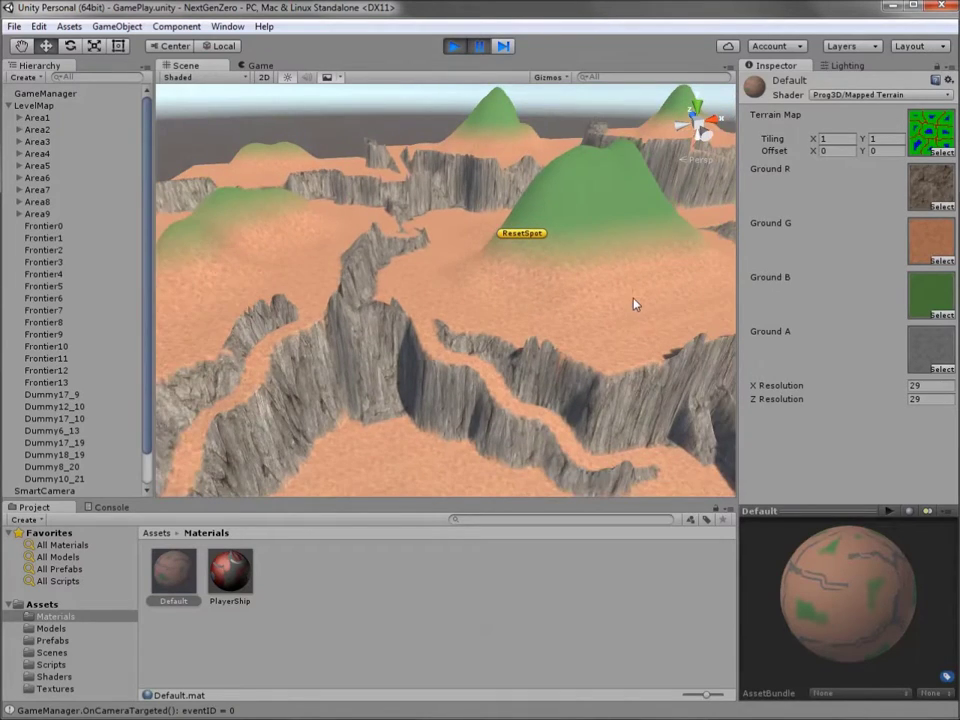
{"action": "left_click_drag", "start_coordinate": [633, 304], "coordinate": [429, 328], "text": "alt"}
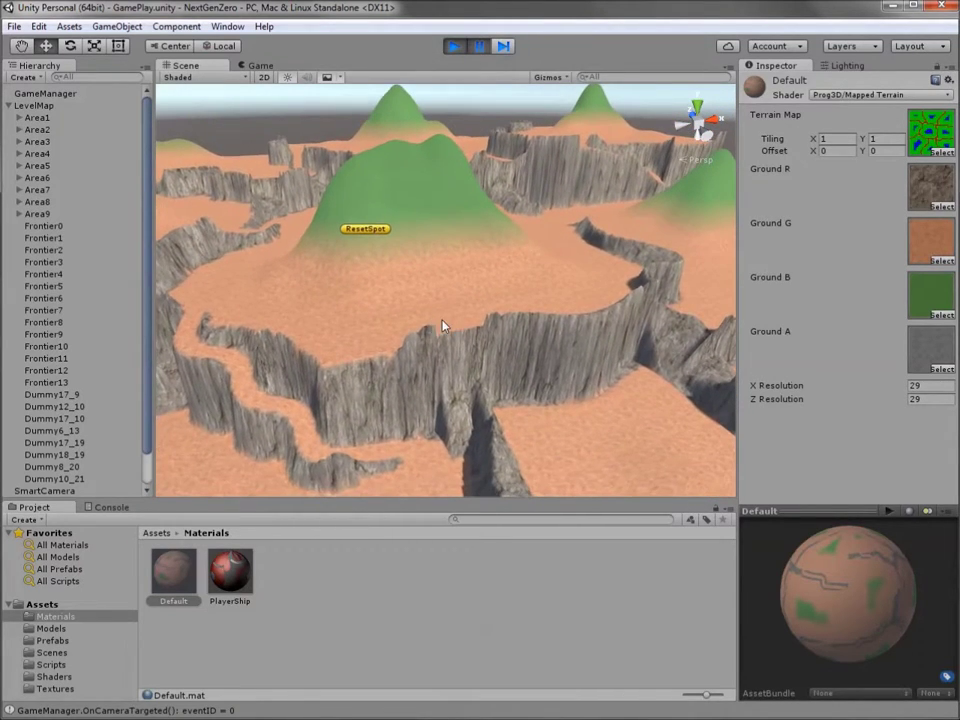
{"action": "scroll", "coordinate": [445, 326], "scroll_direction": "down", "scroll_amount": 5}
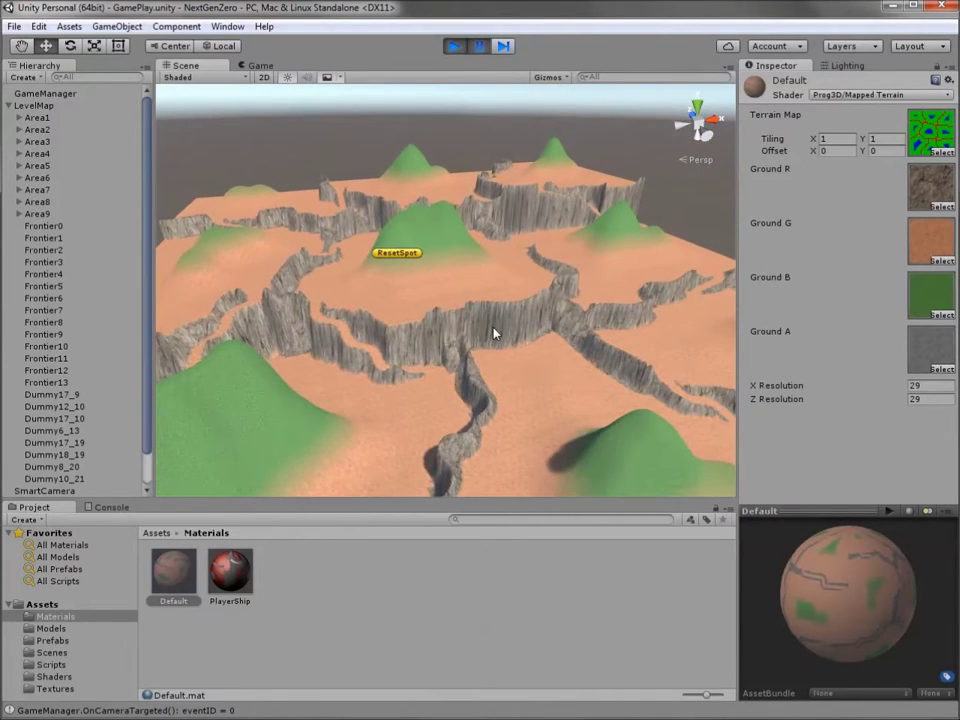
{"action": "scroll", "coordinate": [494, 333], "scroll_direction": "down", "scroll_amount": 3}
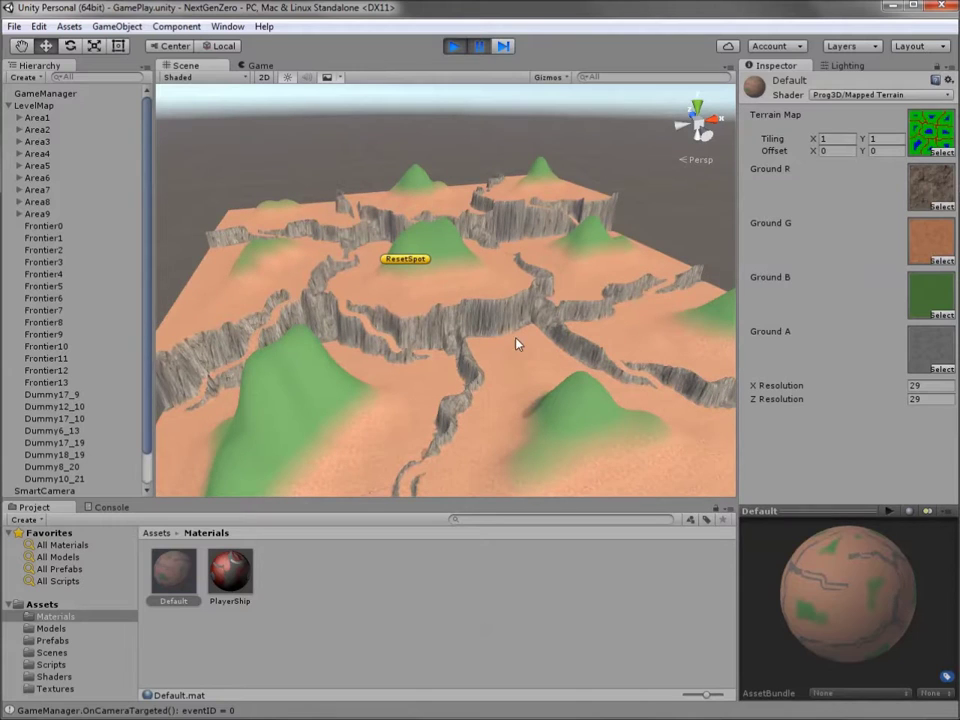
{"action": "scroll", "coordinate": [510, 339], "scroll_direction": "down", "scroll_amount": 2}
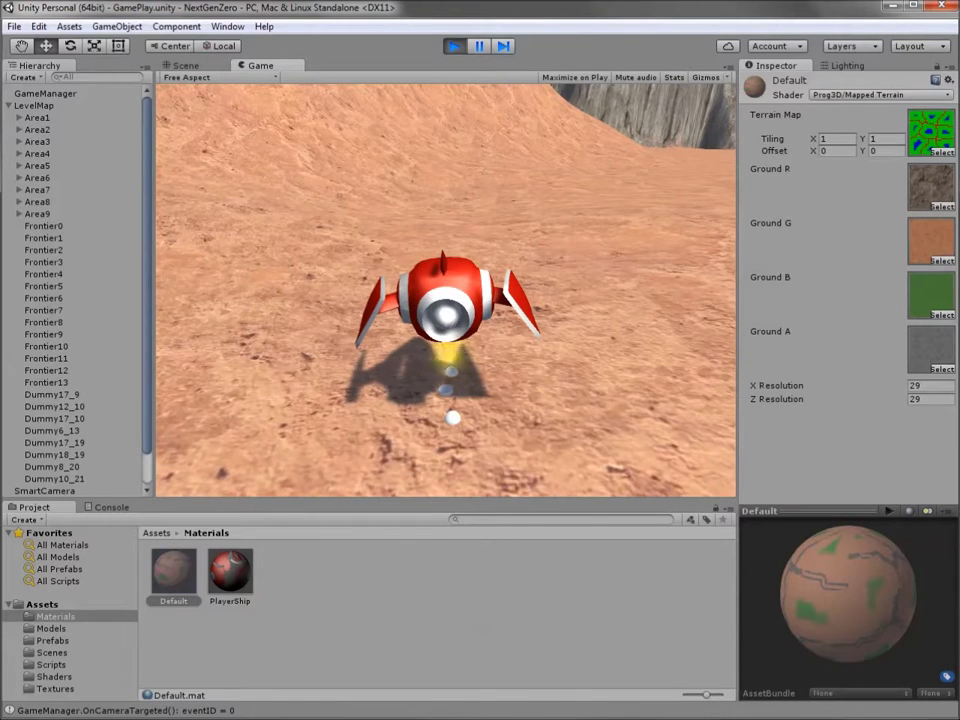
Thrust and steer the ship with W, A and D across the sand into the narrow rocky canyon.
{"action": "key", "text": "d"}
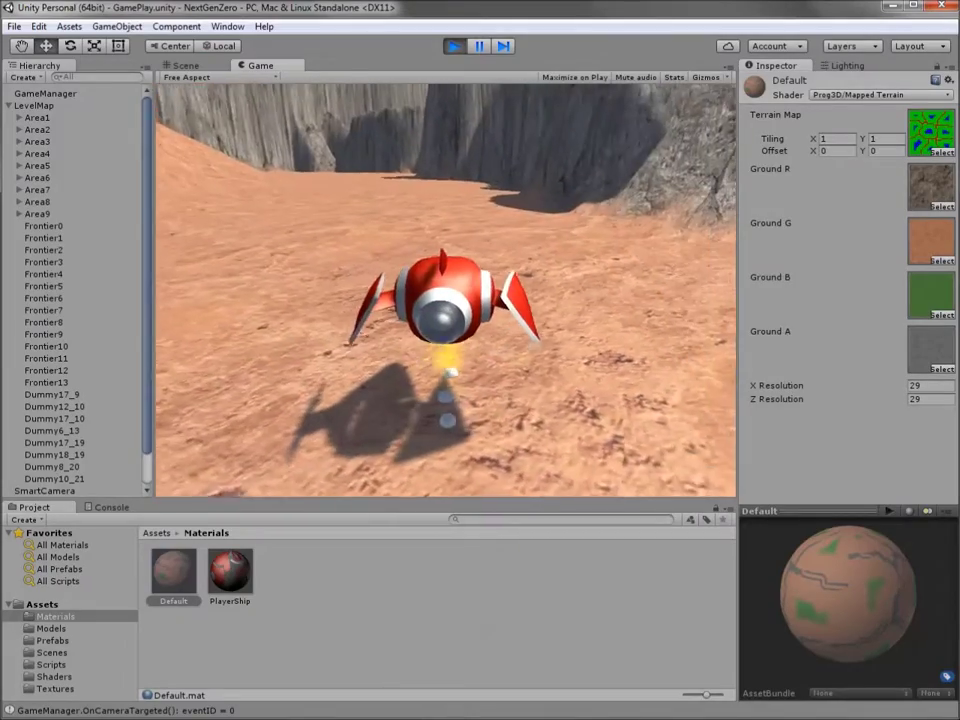
{"action": "key", "text": "w"}
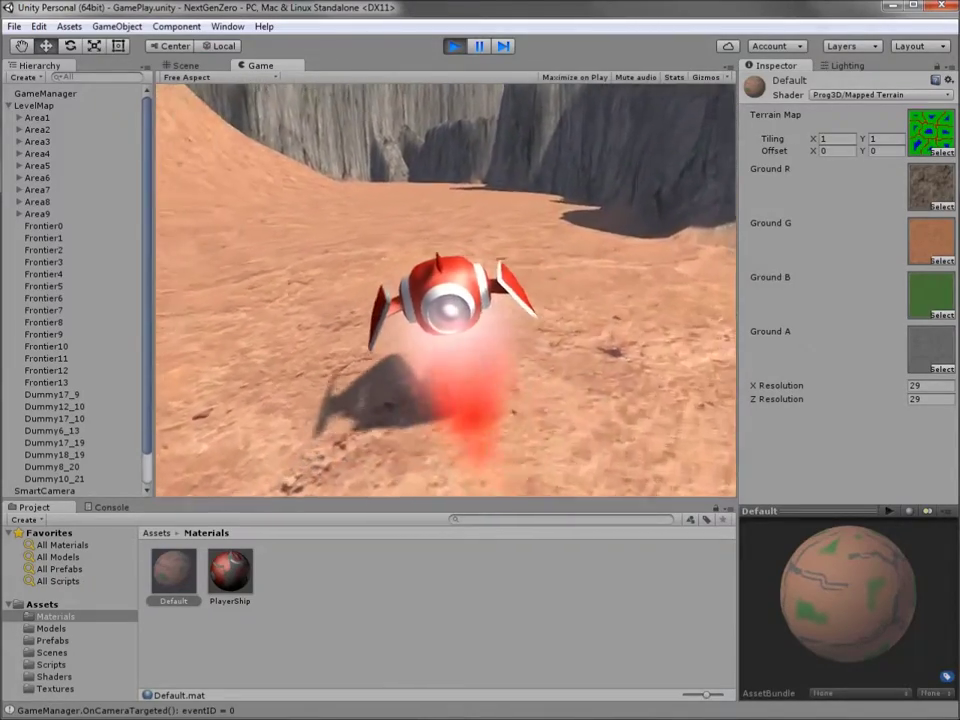
{"action": "key", "text": "w"}
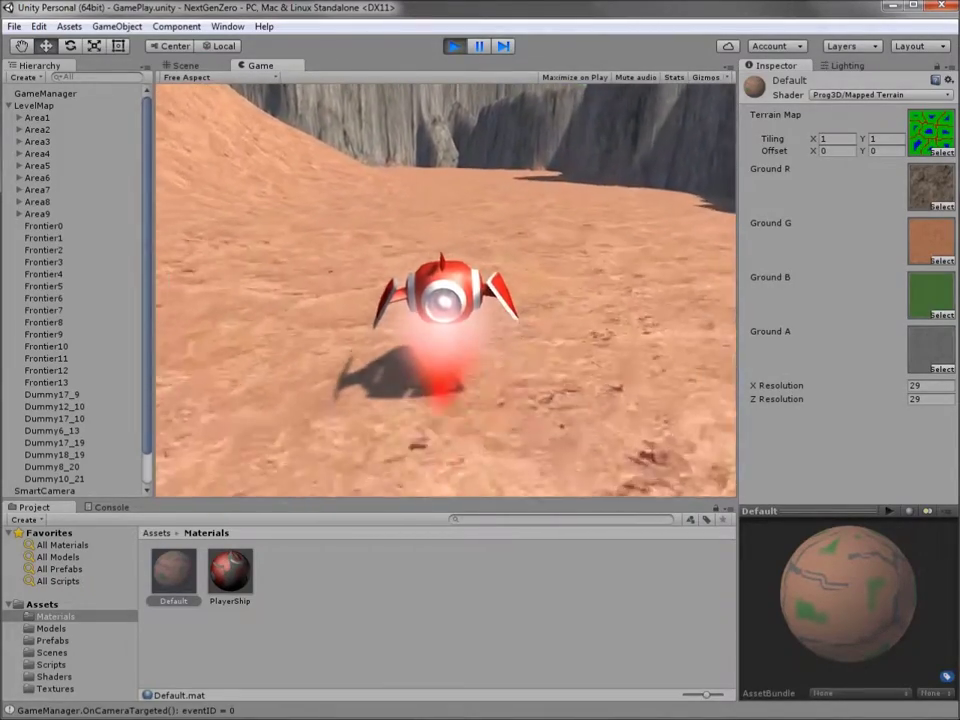
{"action": "key", "text": "w"}
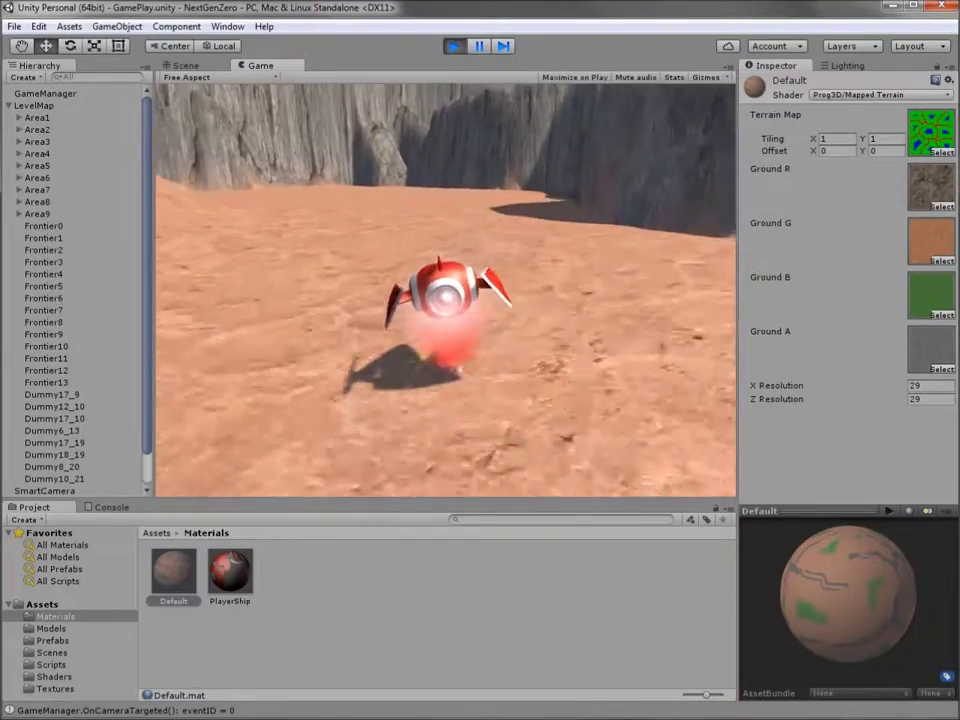
{"action": "key", "text": "w"}
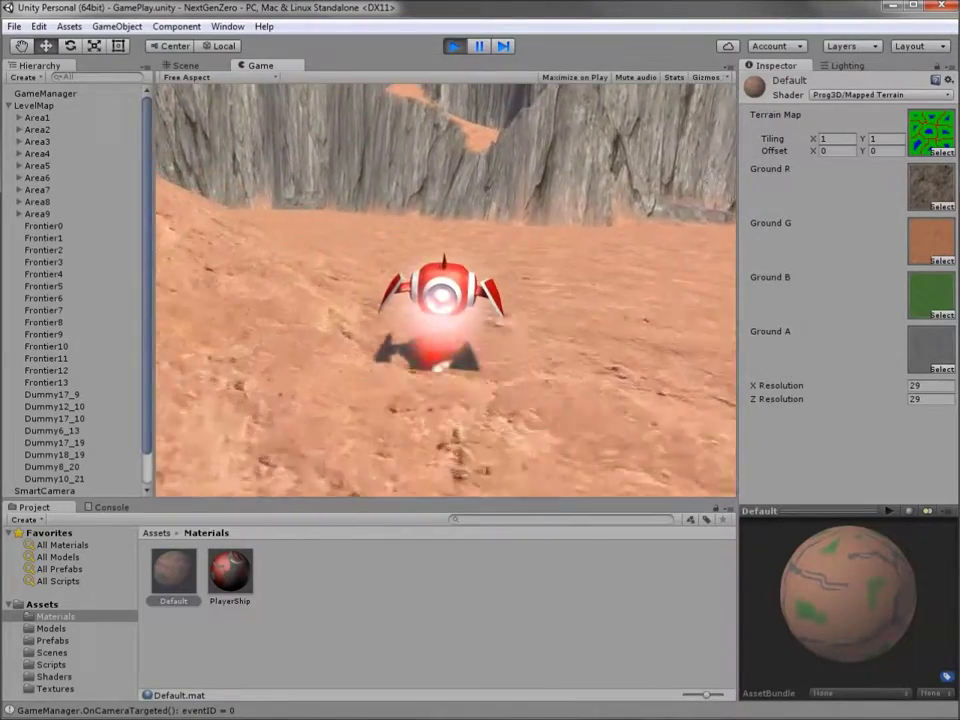
{"action": "key", "text": "w"}
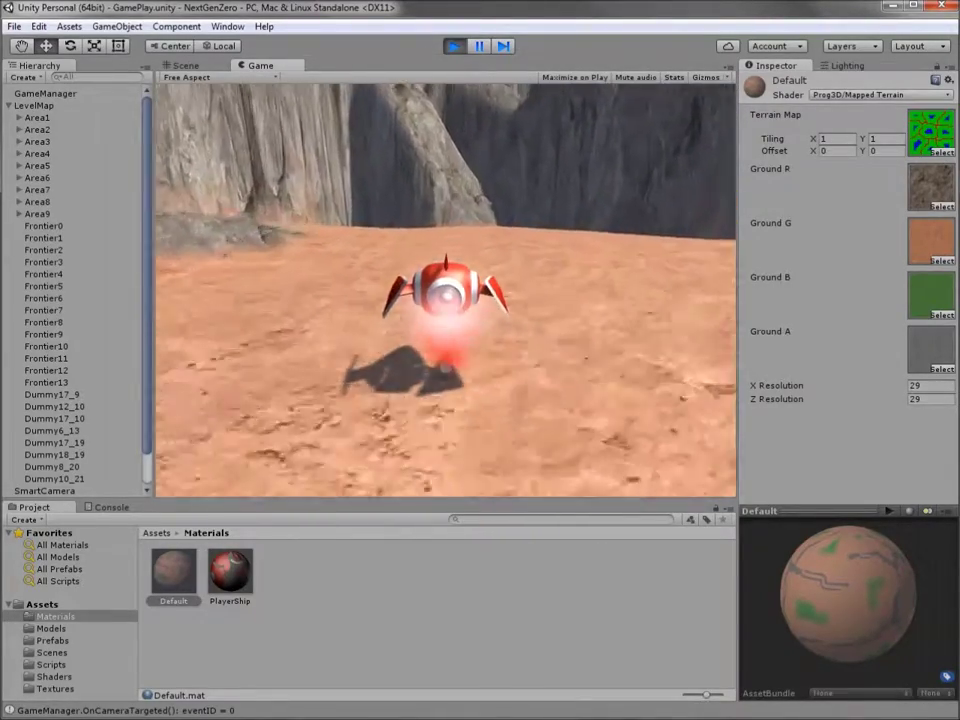
{"action": "key", "text": "a"}
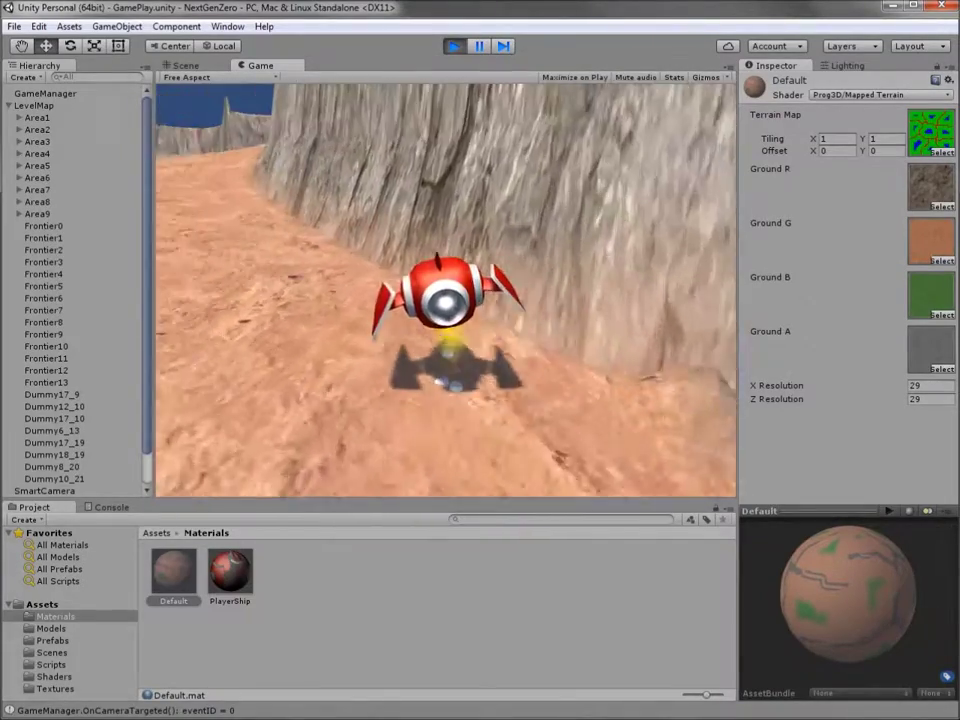
{"action": "key", "text": "w"}
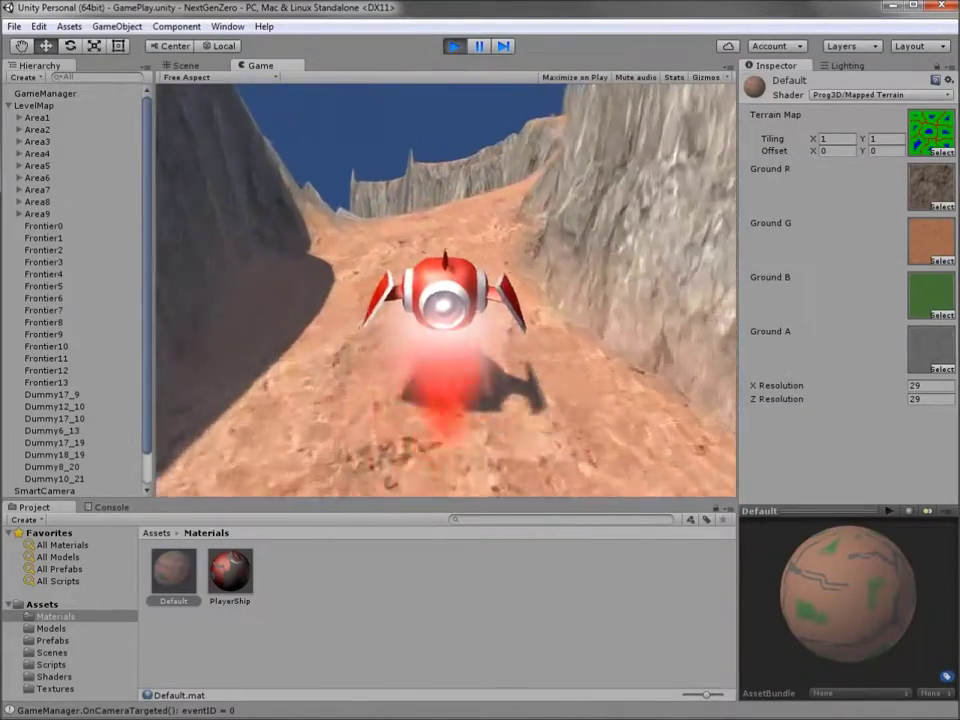